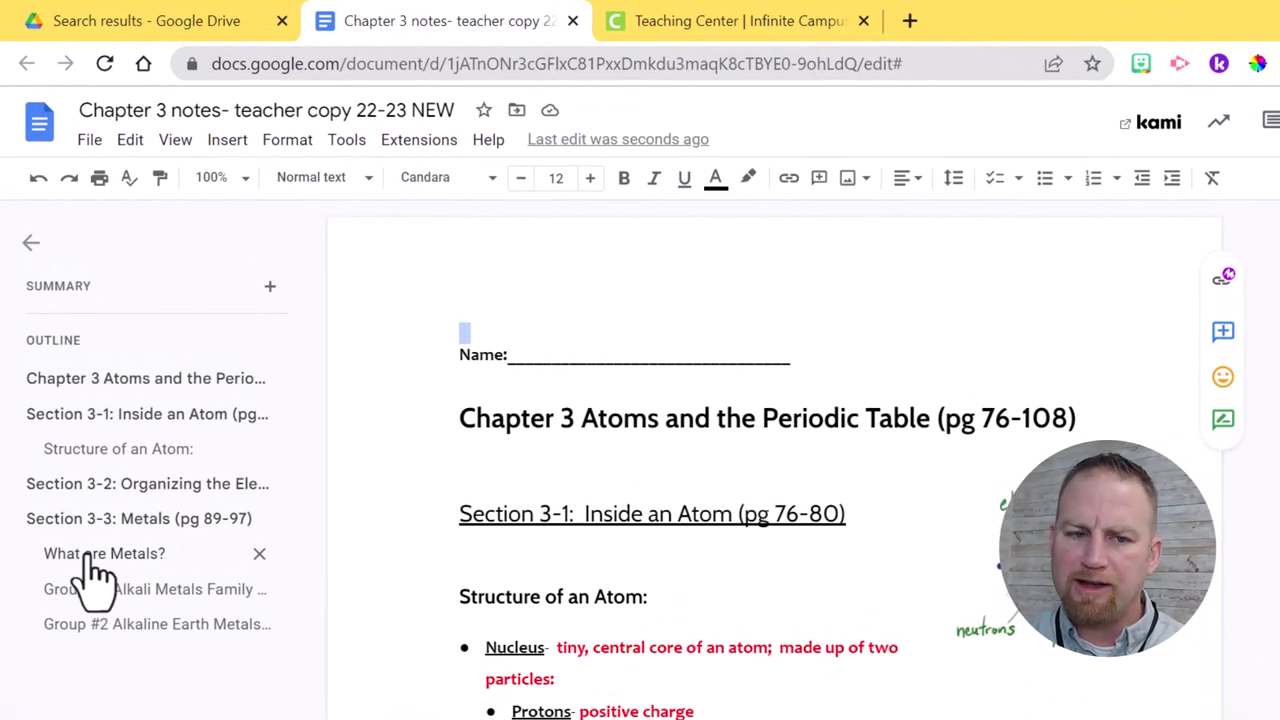
pyautogui.click(88, 557)
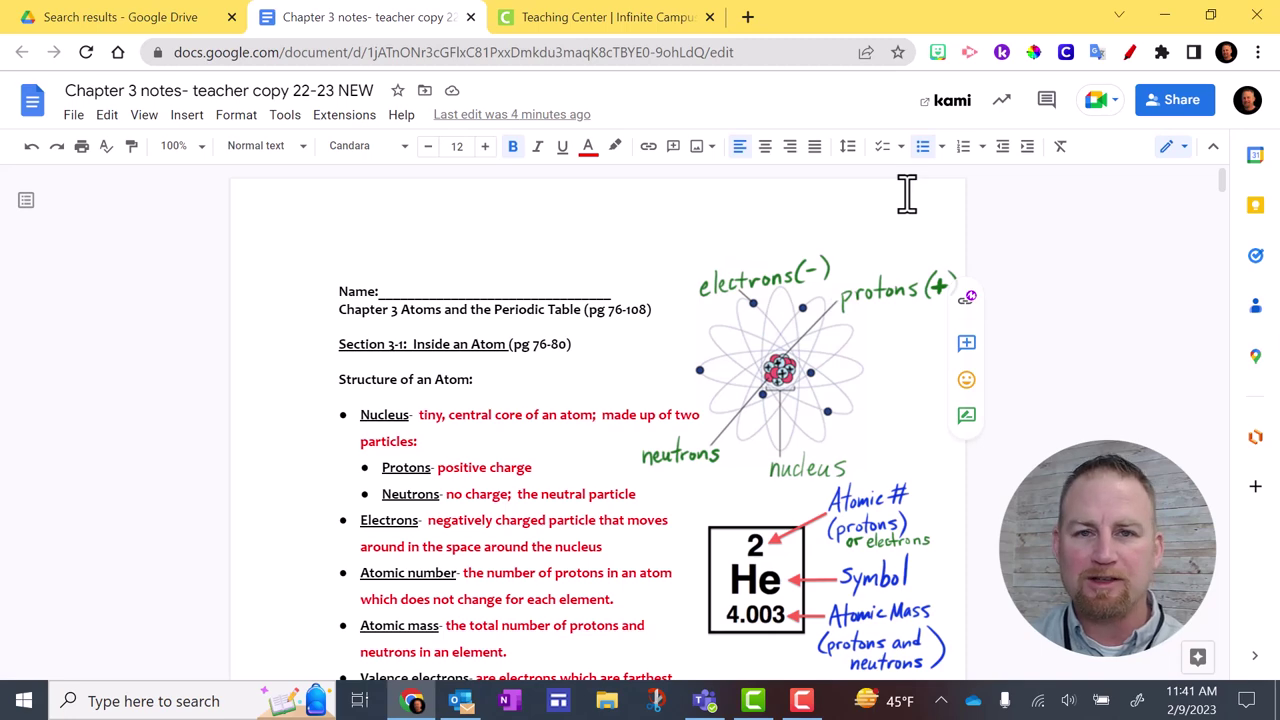
pyautogui.click(185, 212)
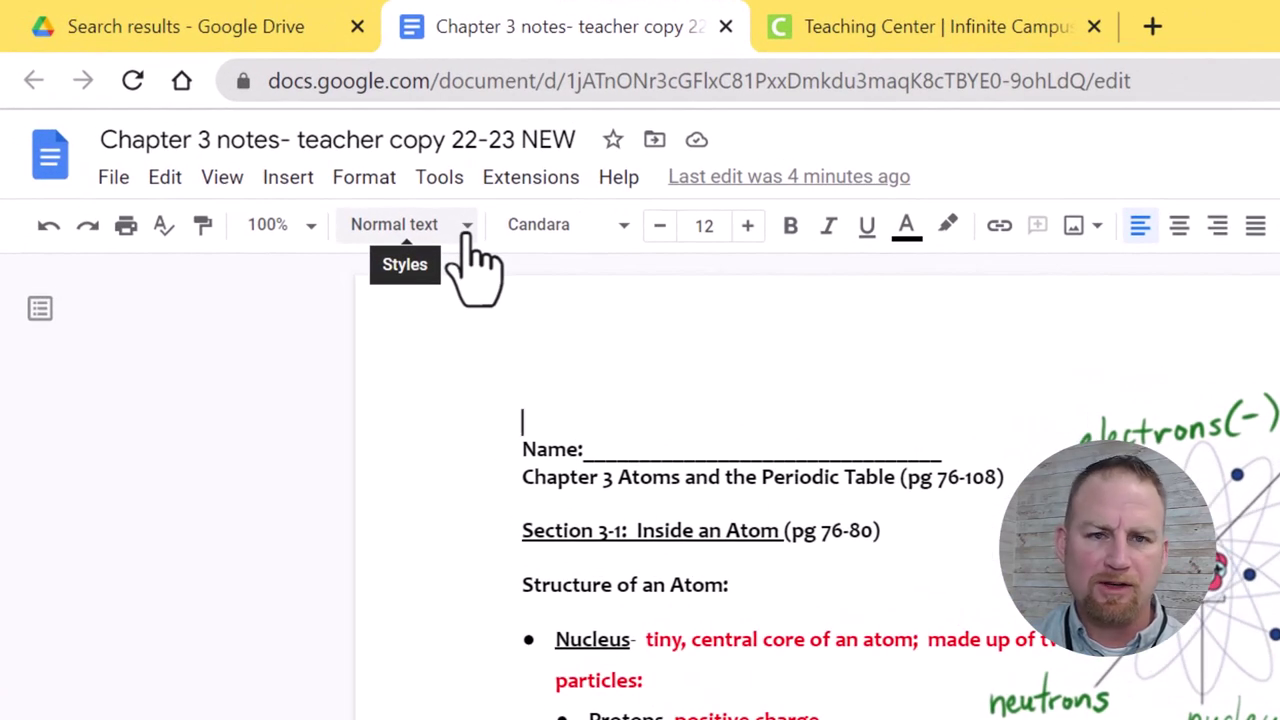
pyautogui.click(466, 226)
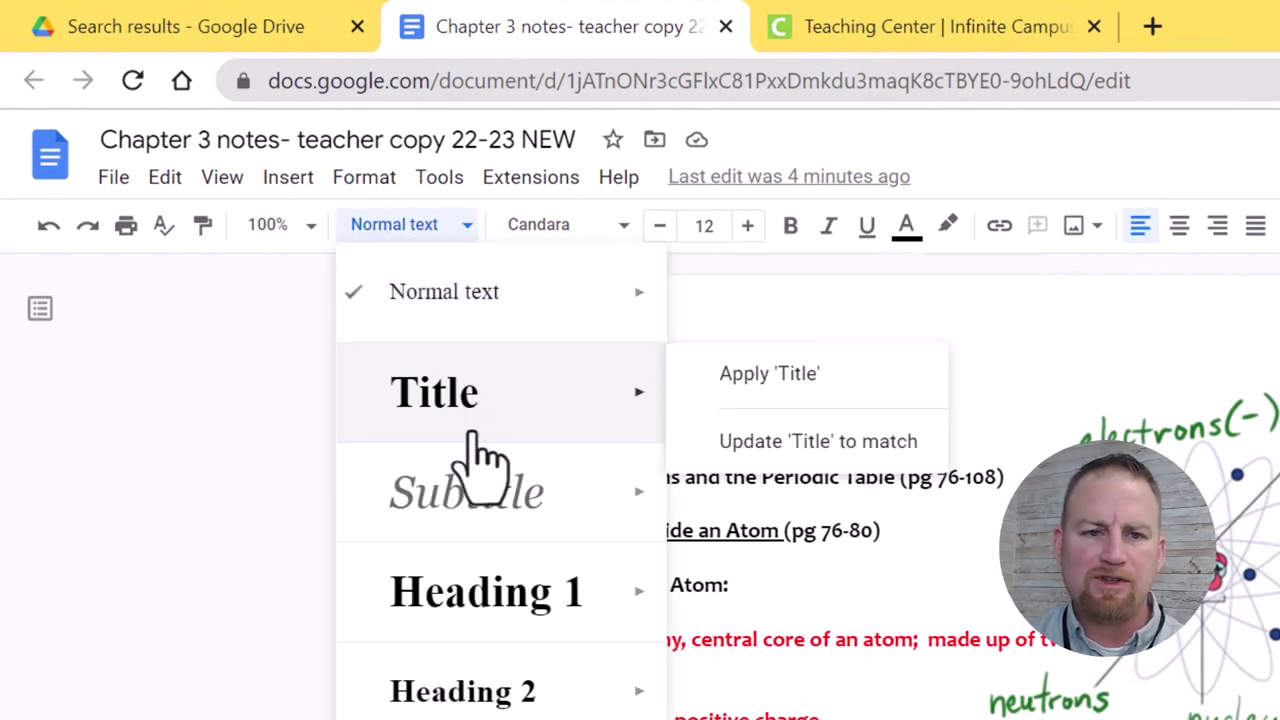
pyautogui.click(295, 370)
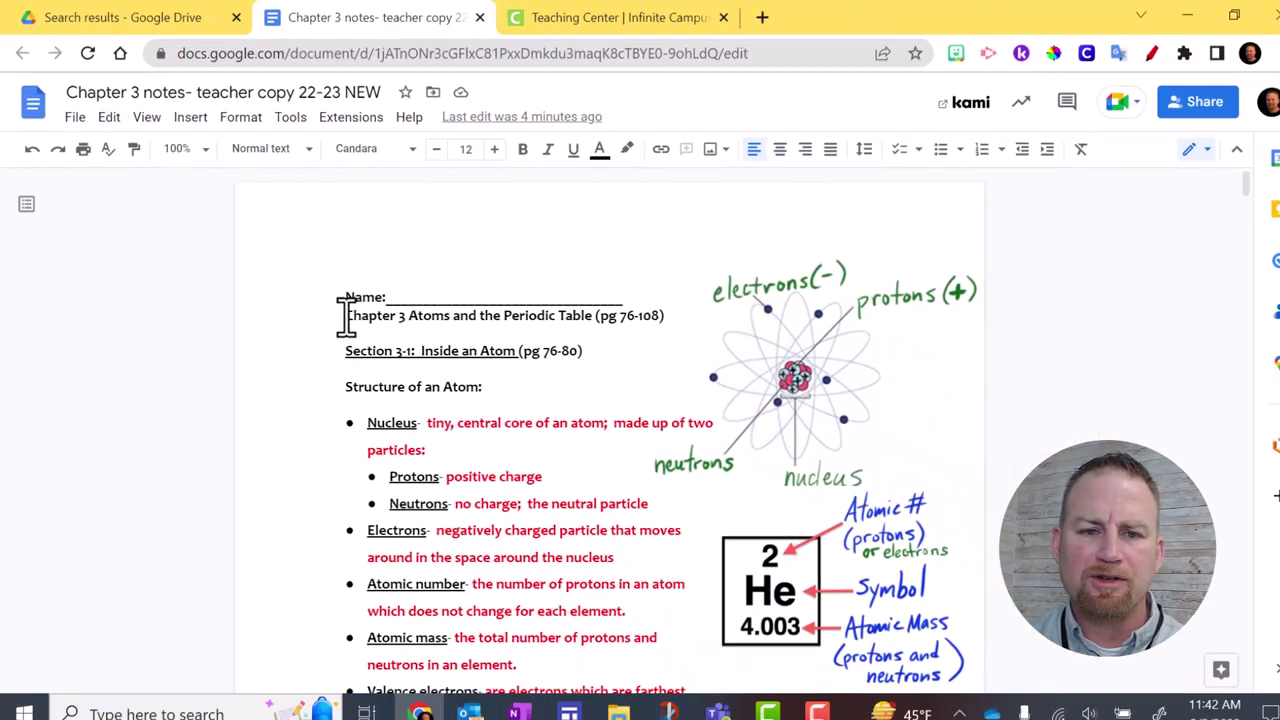
# Step: Apply the Title style to the "Chapter 3 Atoms and the Periodic Table (pg 76-108)" line and change its font to Cabin
pyautogui.moveTo(347, 316); pyautogui.dragTo(670, 311)
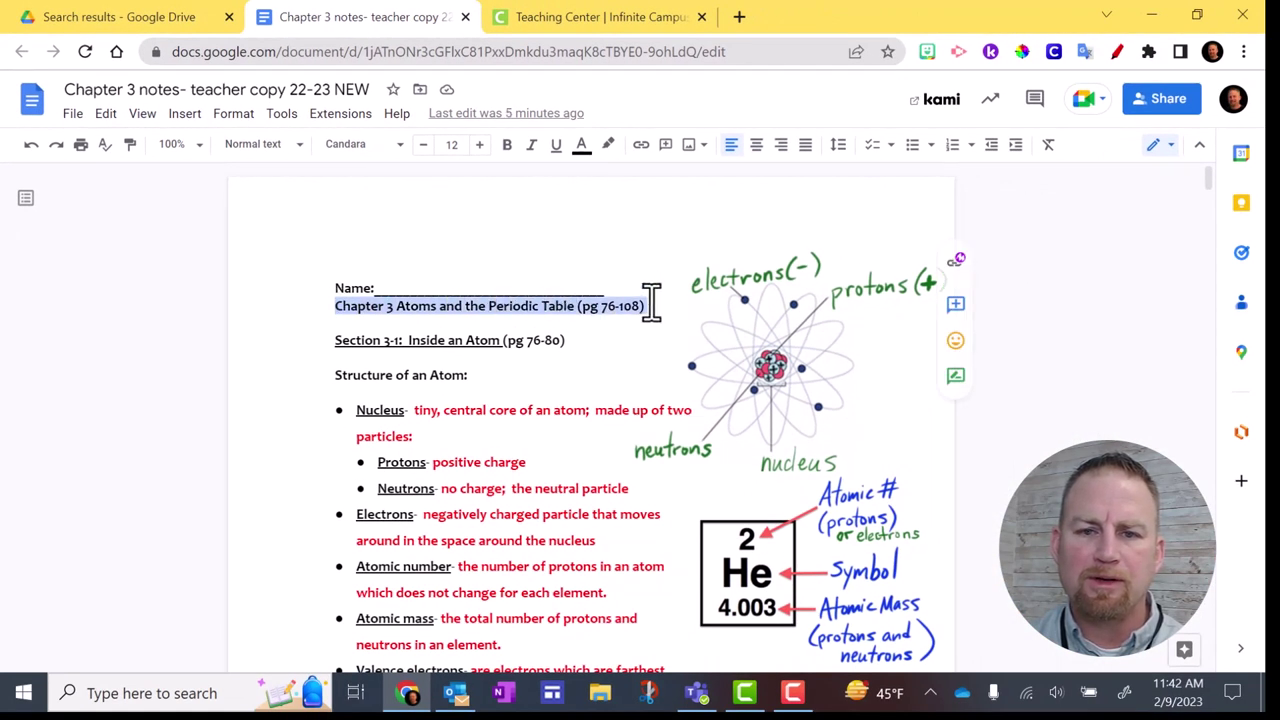
pyautogui.click(302, 157)
pyautogui.moveTo(294, 270)
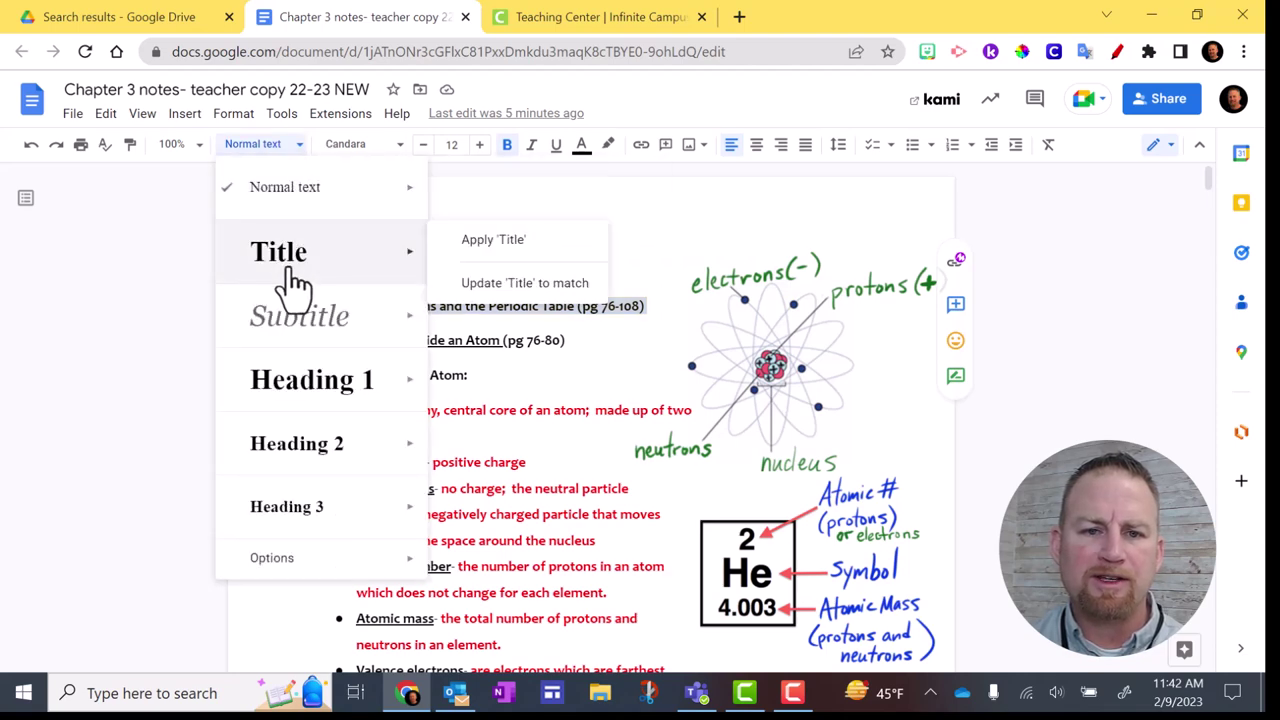
pyautogui.click(480, 244)
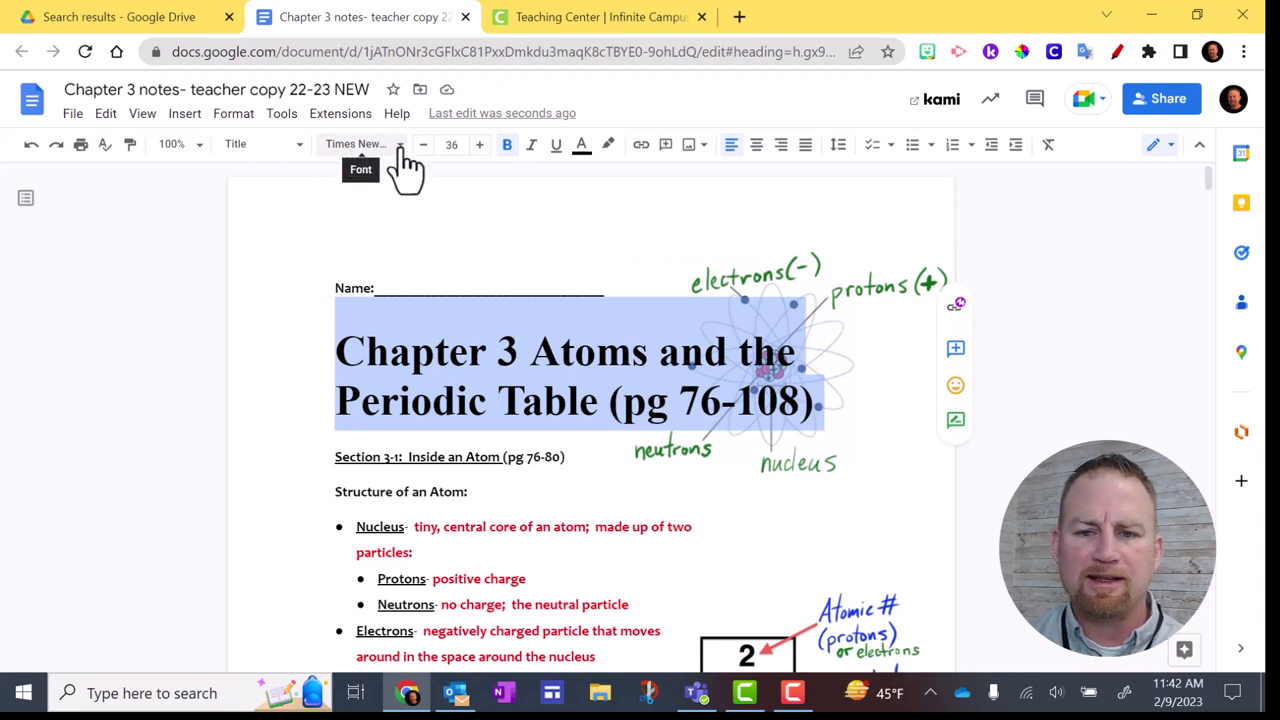
pyautogui.click(398, 145)
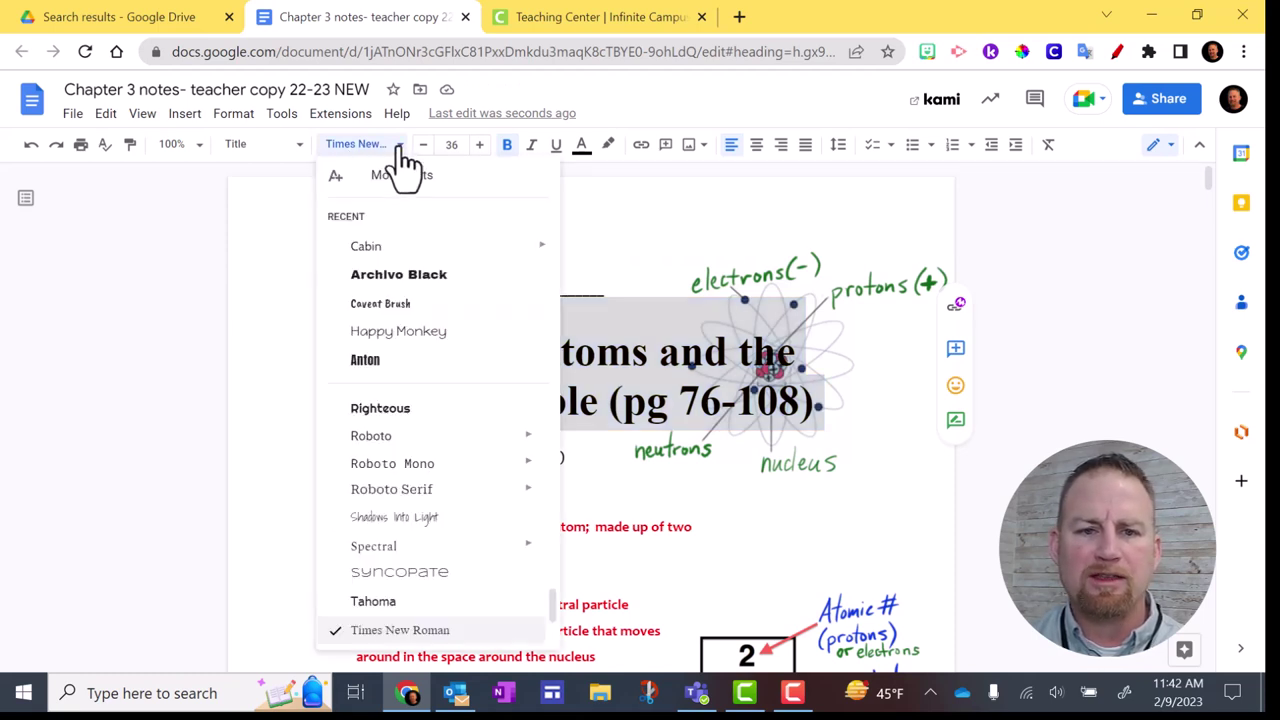
pyautogui.moveTo(410, 245)
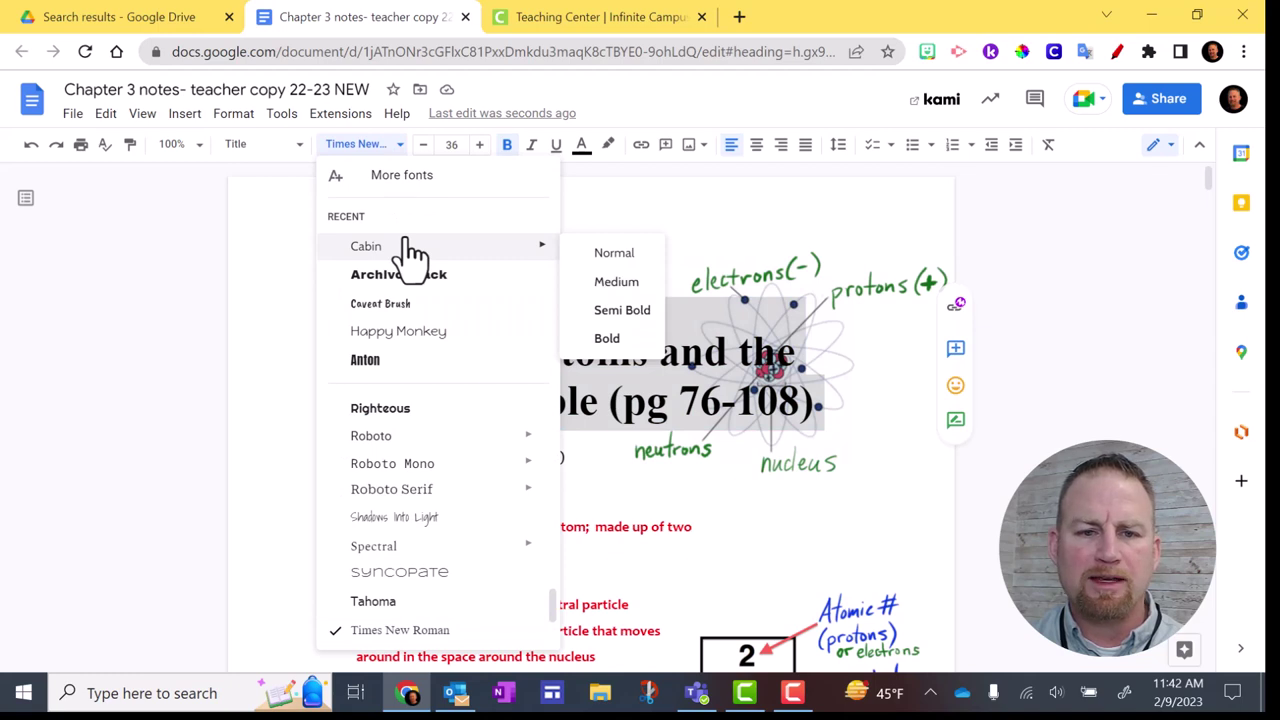
pyautogui.click(372, 248)
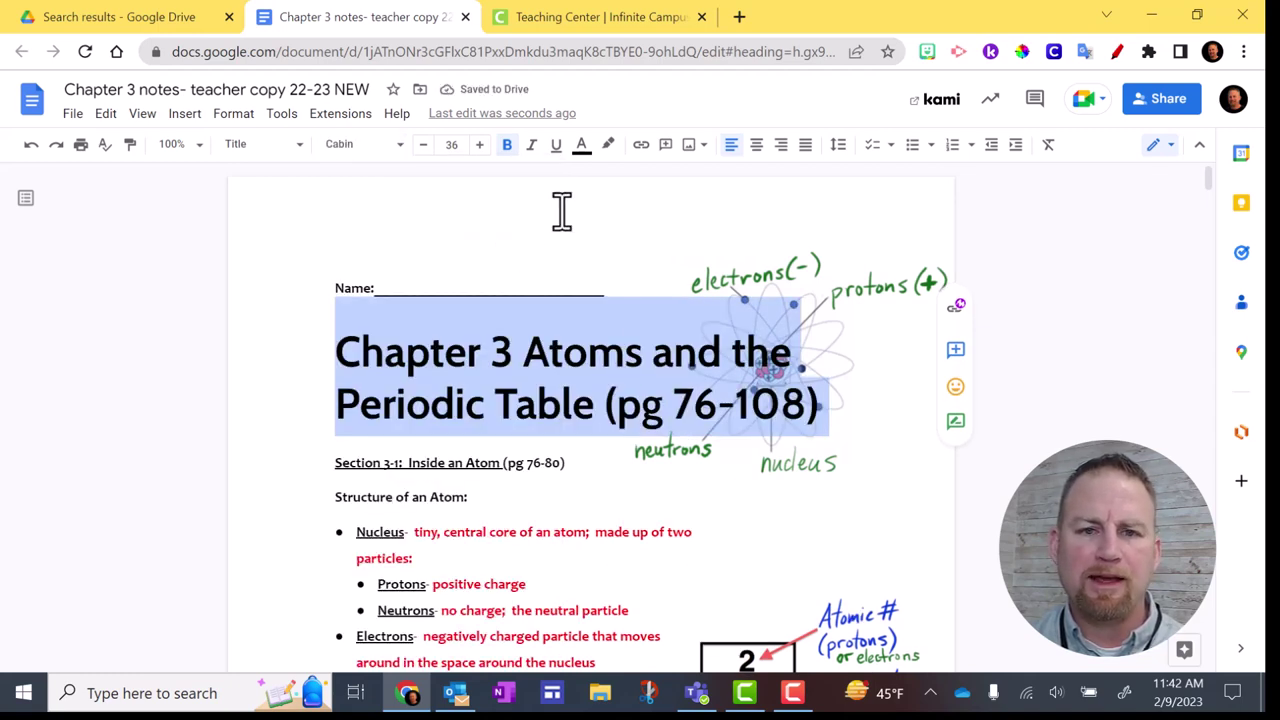
# Step: Reduce the font size of the Chapter 3 title to 19
pyautogui.click(423, 148)
pyautogui.click(423, 148)
pyautogui.click(423, 148)
pyautogui.click(423, 148)
pyautogui.click(423, 148)
pyautogui.click(423, 148)
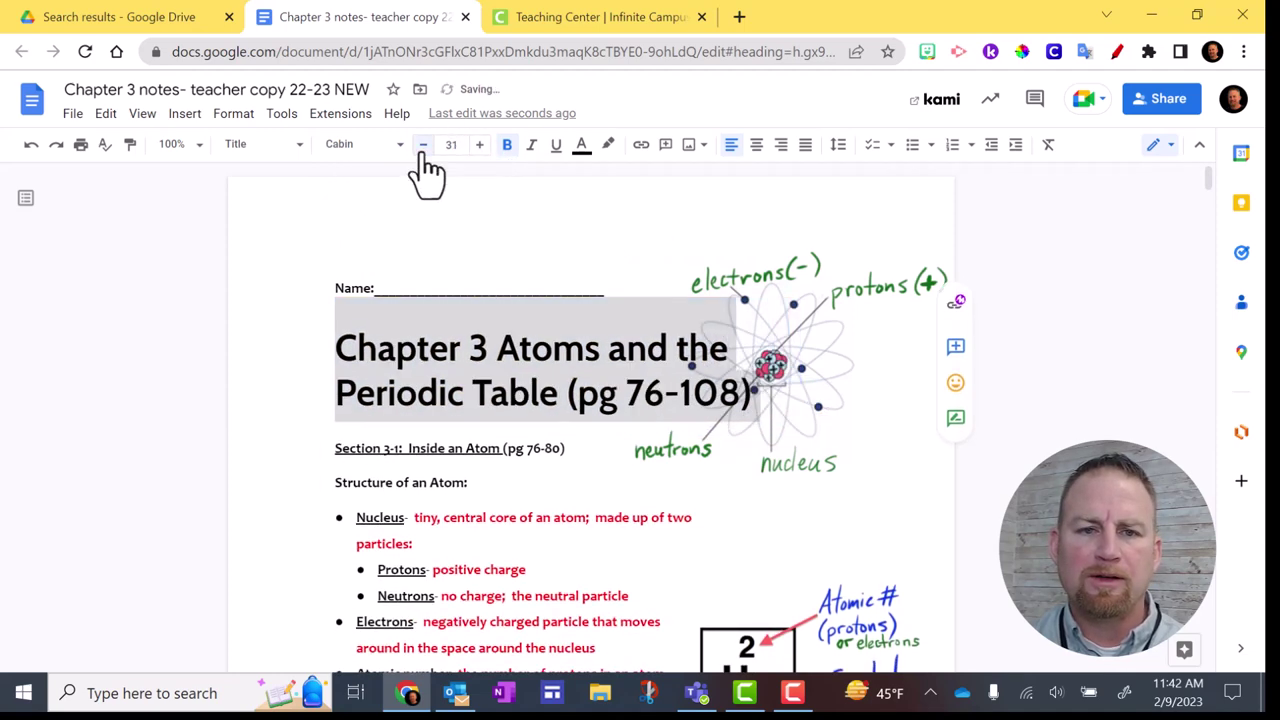
pyautogui.click(423, 148)
pyautogui.click(423, 148)
pyautogui.click(423, 148)
pyautogui.click(423, 148)
pyautogui.click(423, 148)
pyautogui.click(423, 148)
pyautogui.click(423, 148)
pyautogui.click(423, 148)
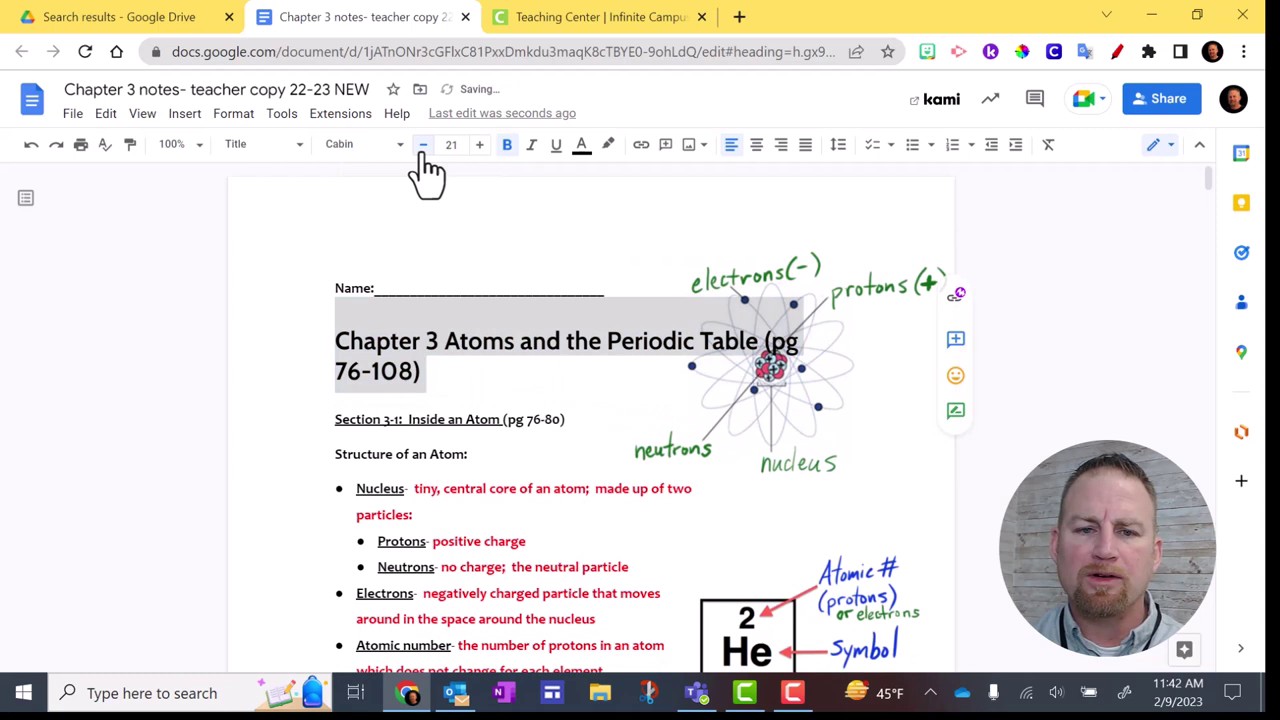
pyautogui.click(423, 148)
pyautogui.click(423, 148)
pyautogui.click(423, 148)
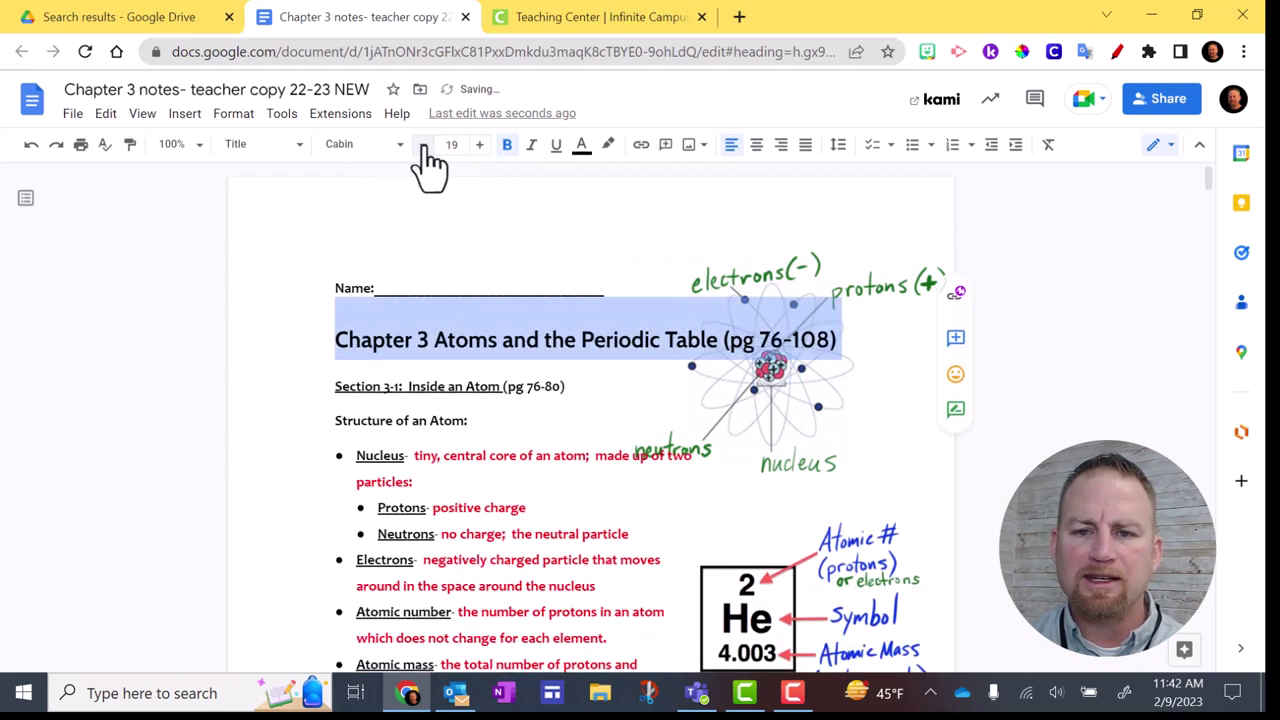
# Step: Apply the Heading 1 style to the "Section 3-1: Inside an Atom (pg 76-80)" line
pyautogui.click(501, 387)
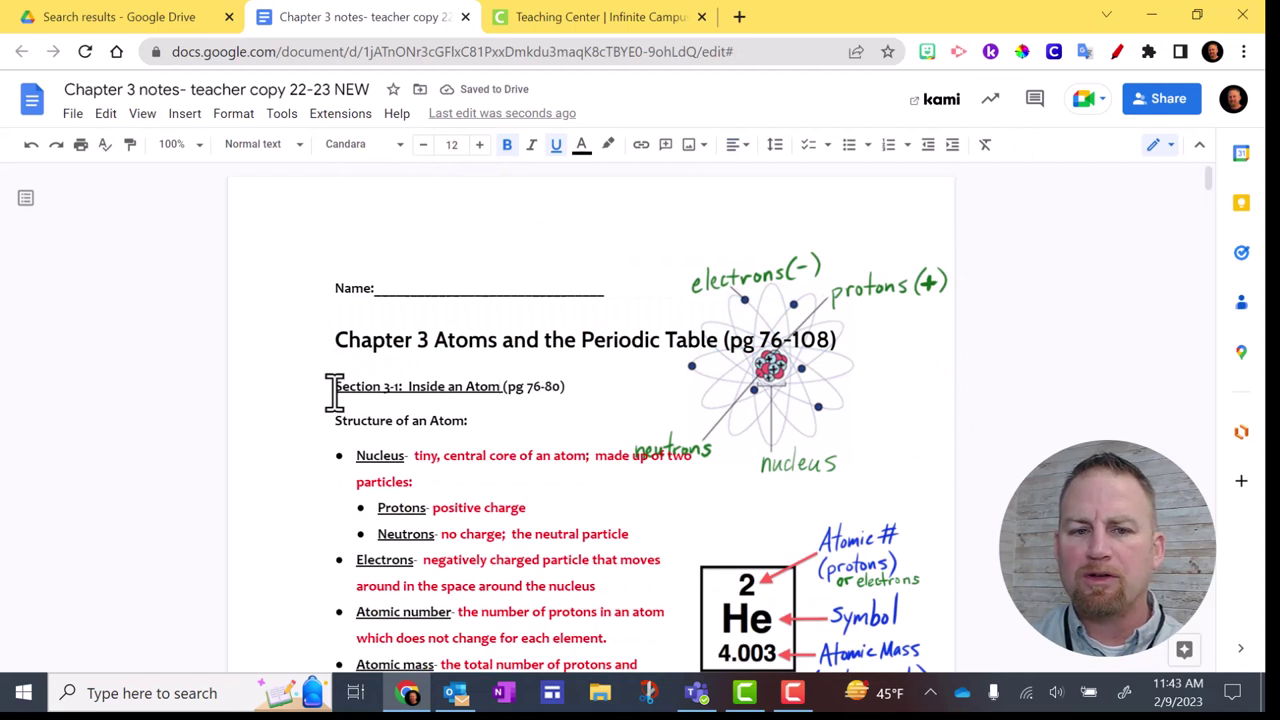
pyautogui.moveTo(336, 388); pyautogui.dragTo(571, 391)
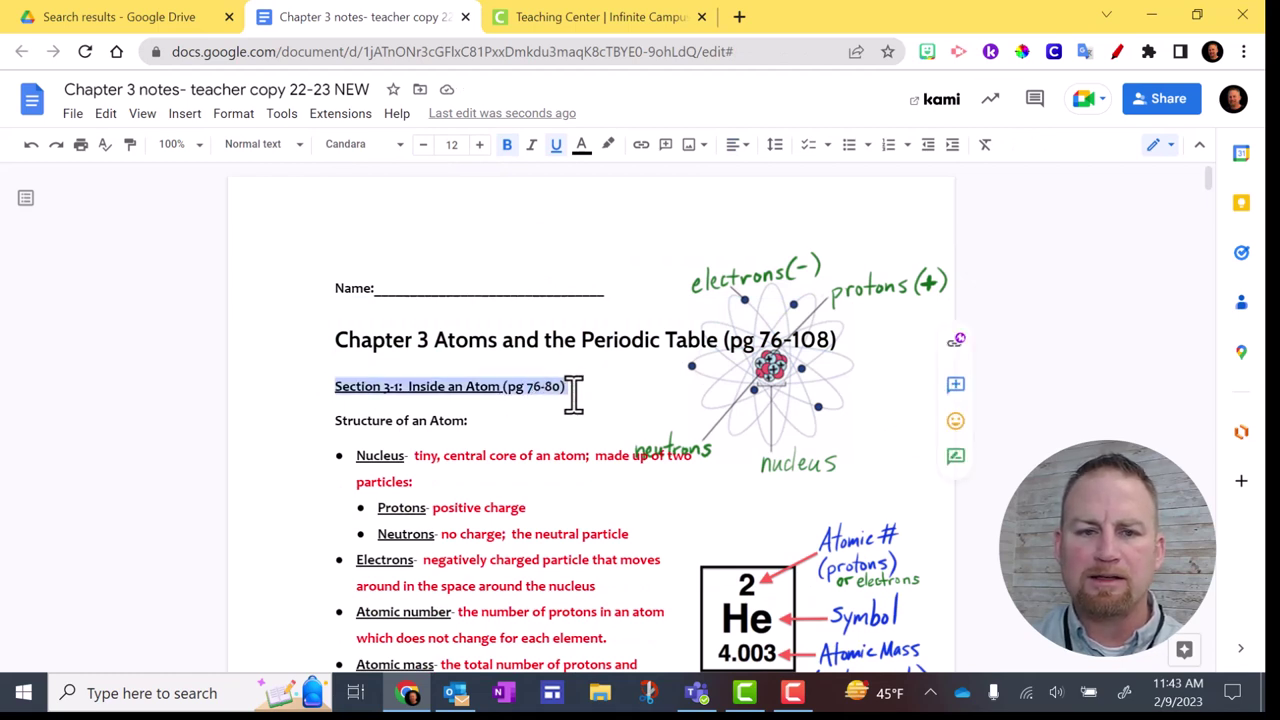
pyautogui.click(299, 147)
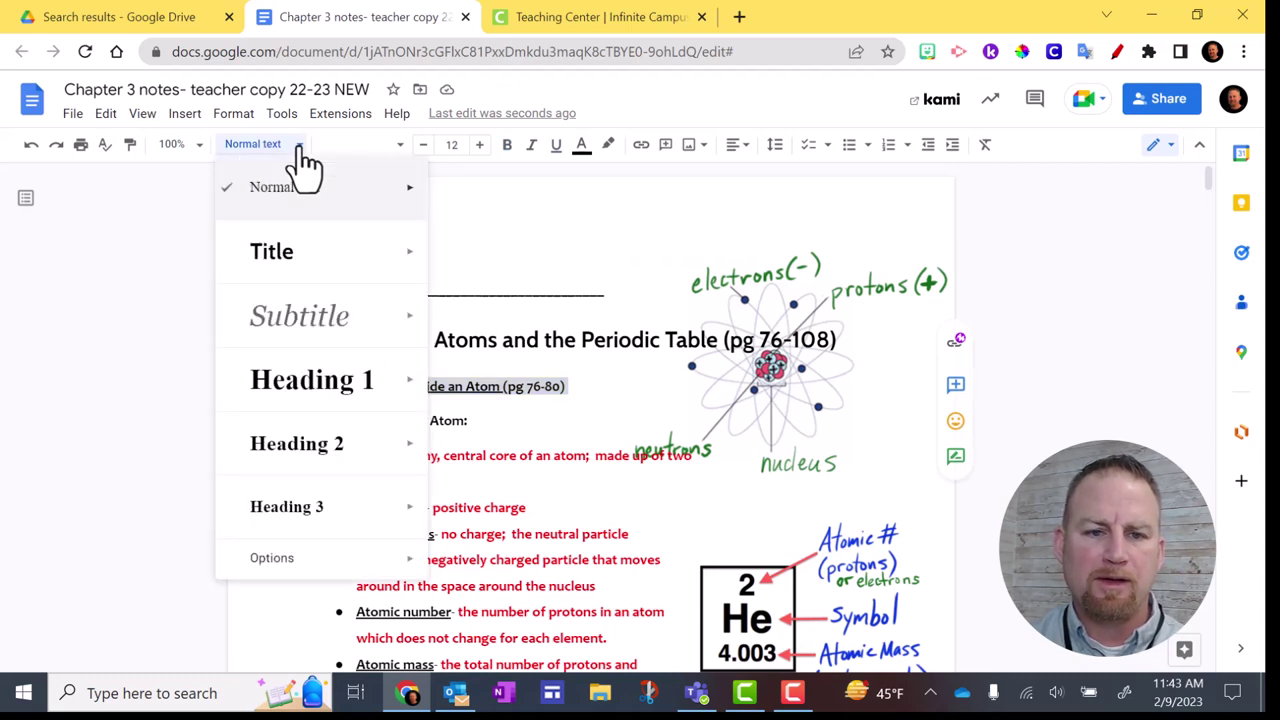
pyautogui.moveTo(307, 393)
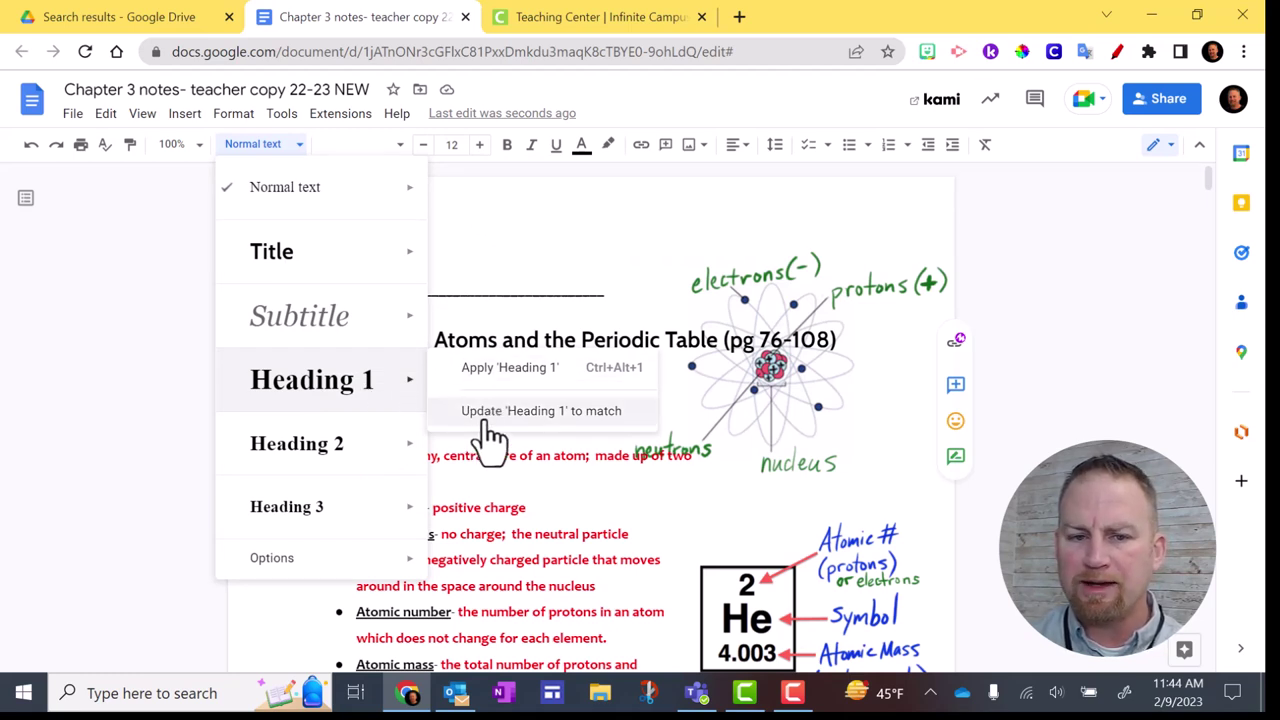
pyautogui.click(517, 372)
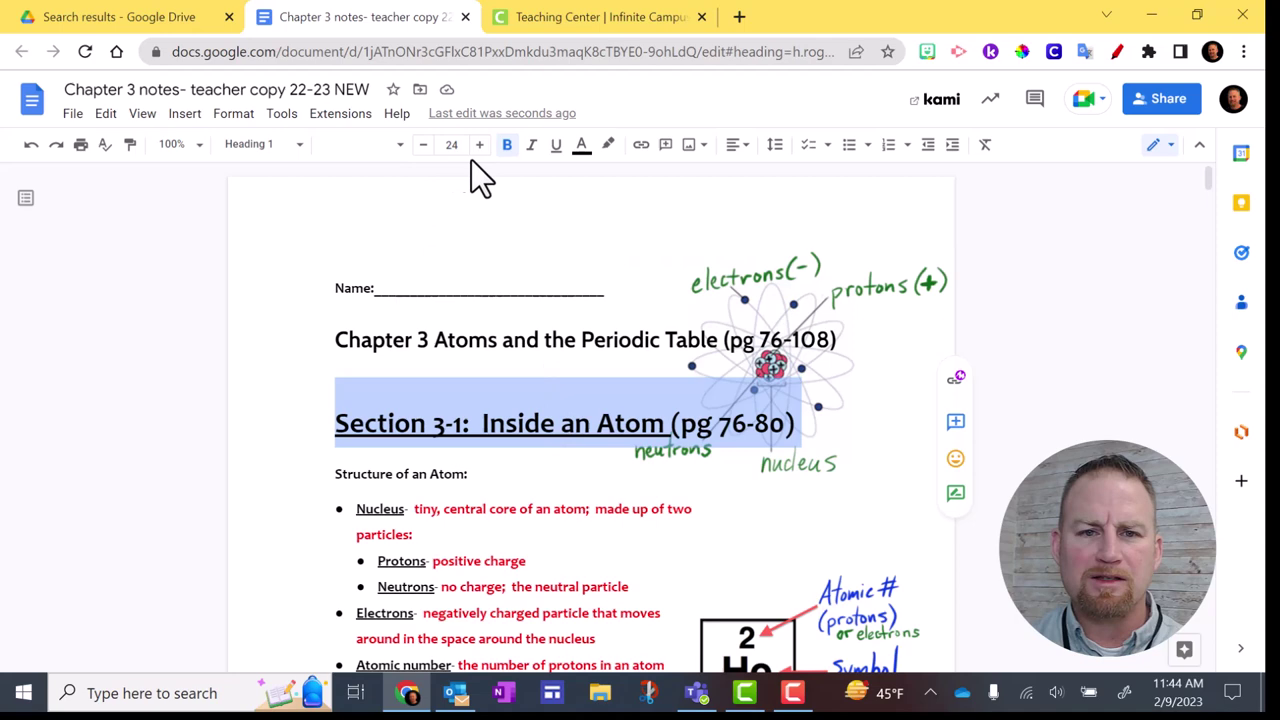
# Step: Reduce the Section 3-1 heading's font size to 16 and change its font to Cabin
pyautogui.click(422, 146)
pyautogui.click(422, 146)
pyautogui.click(422, 146)
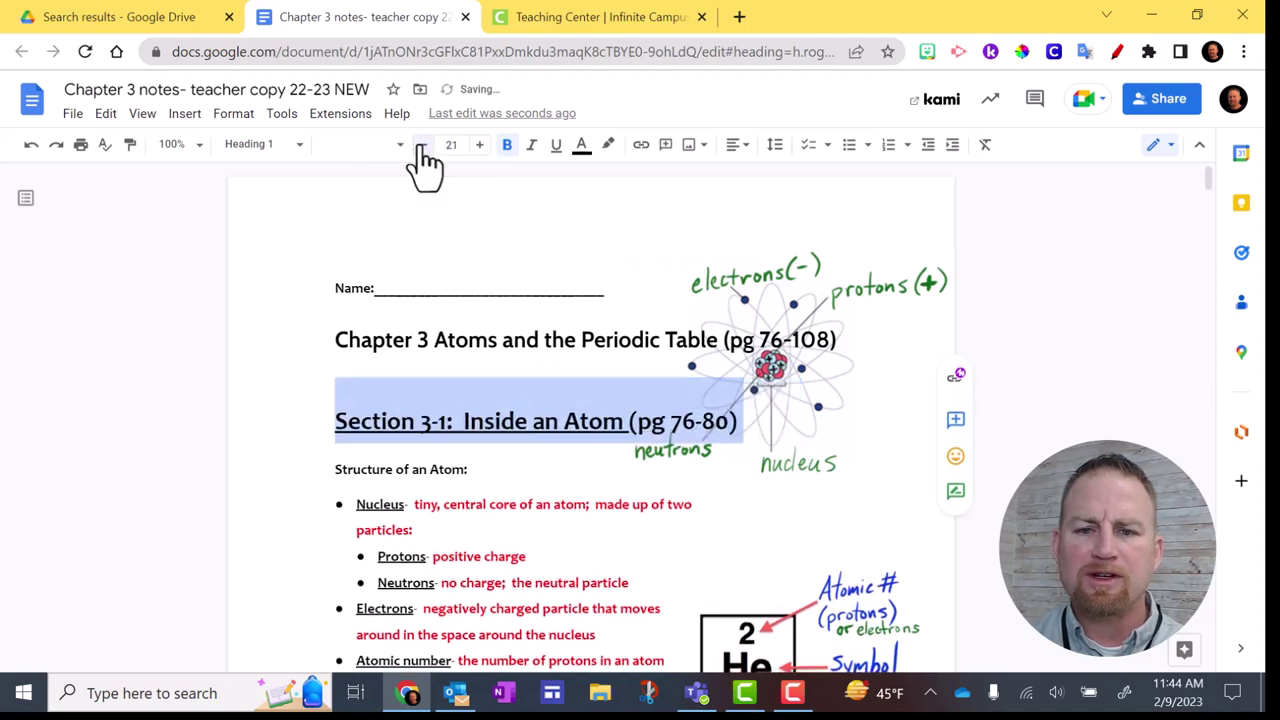
pyautogui.click(422, 146)
pyautogui.click(422, 146)
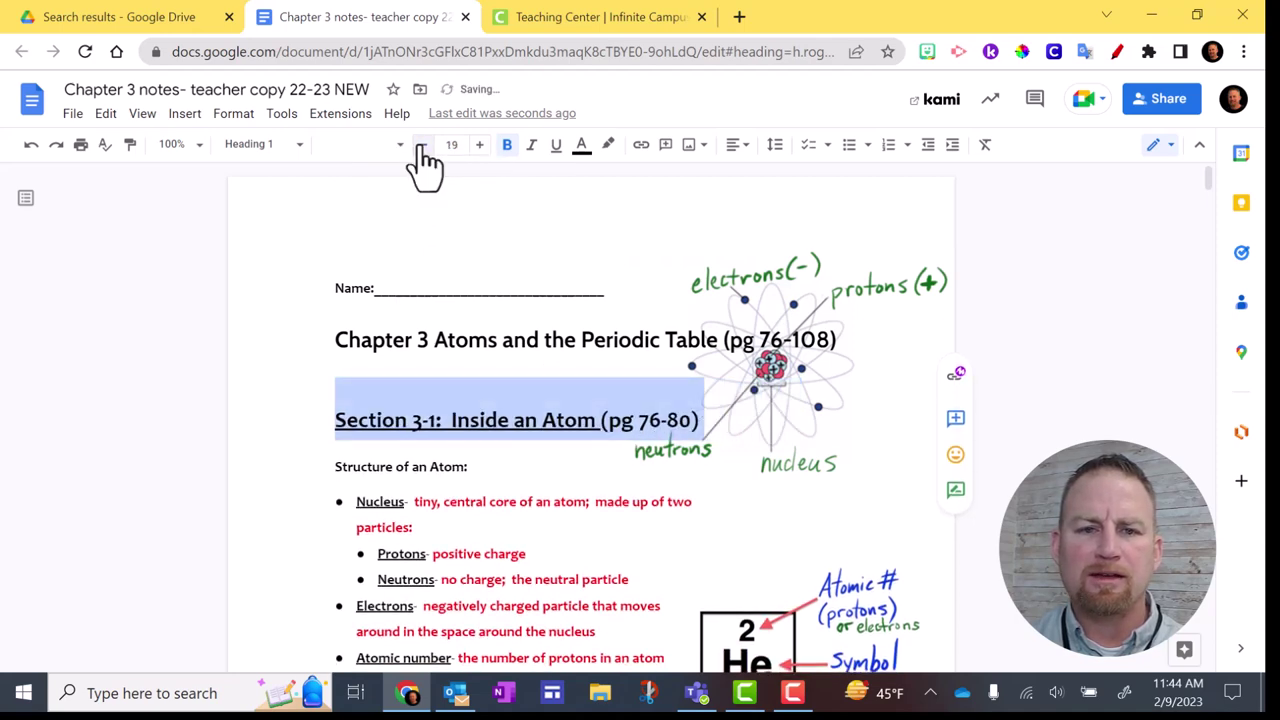
pyautogui.click(422, 146)
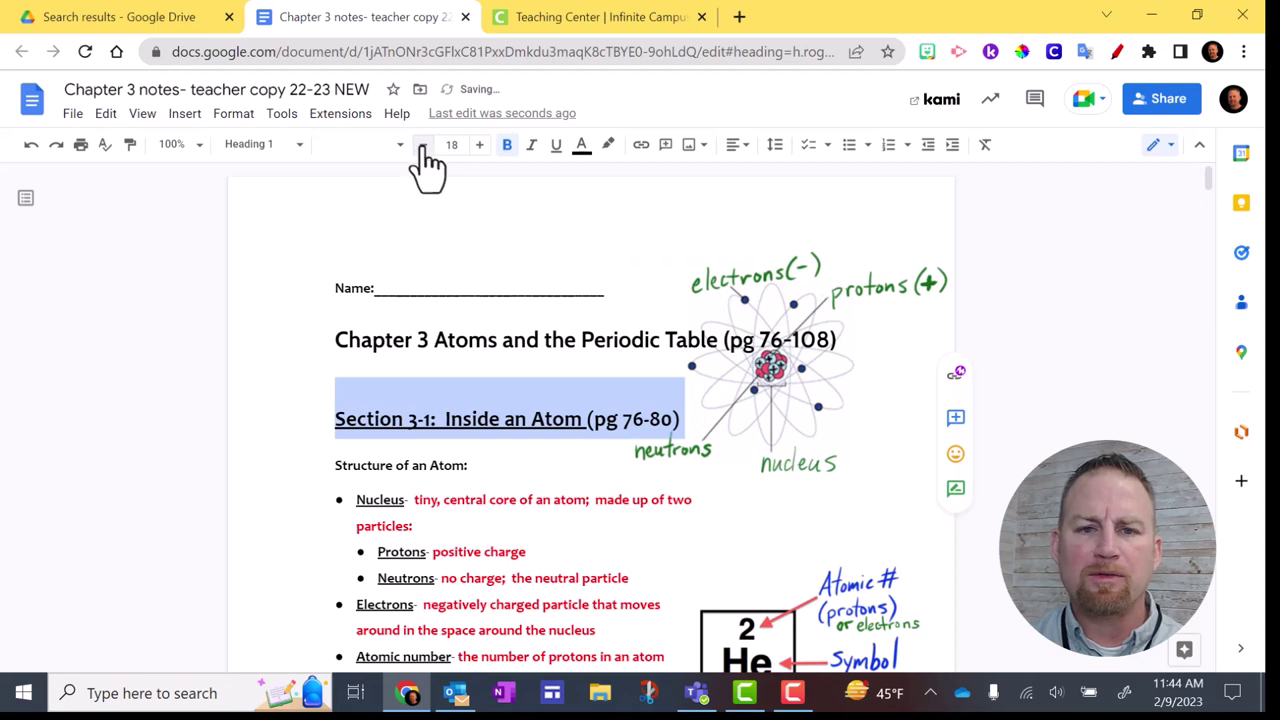
pyautogui.click(422, 146)
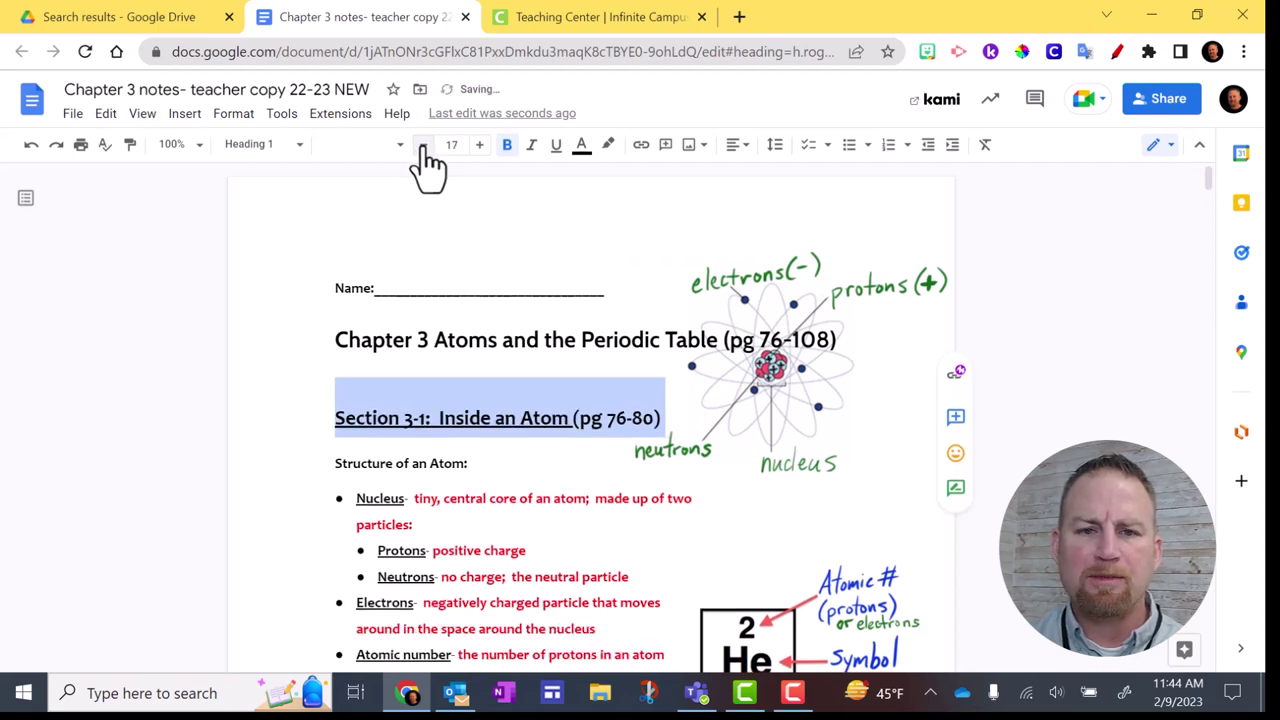
pyautogui.click(422, 146)
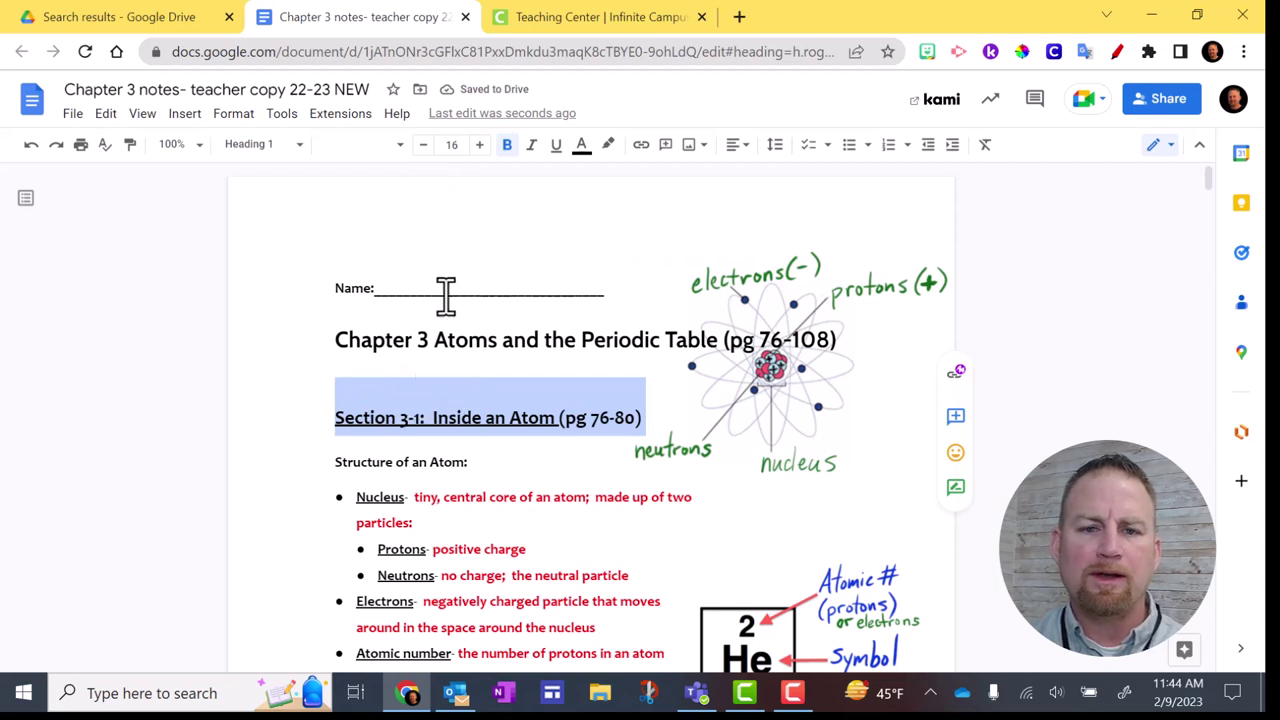
pyautogui.click(399, 150)
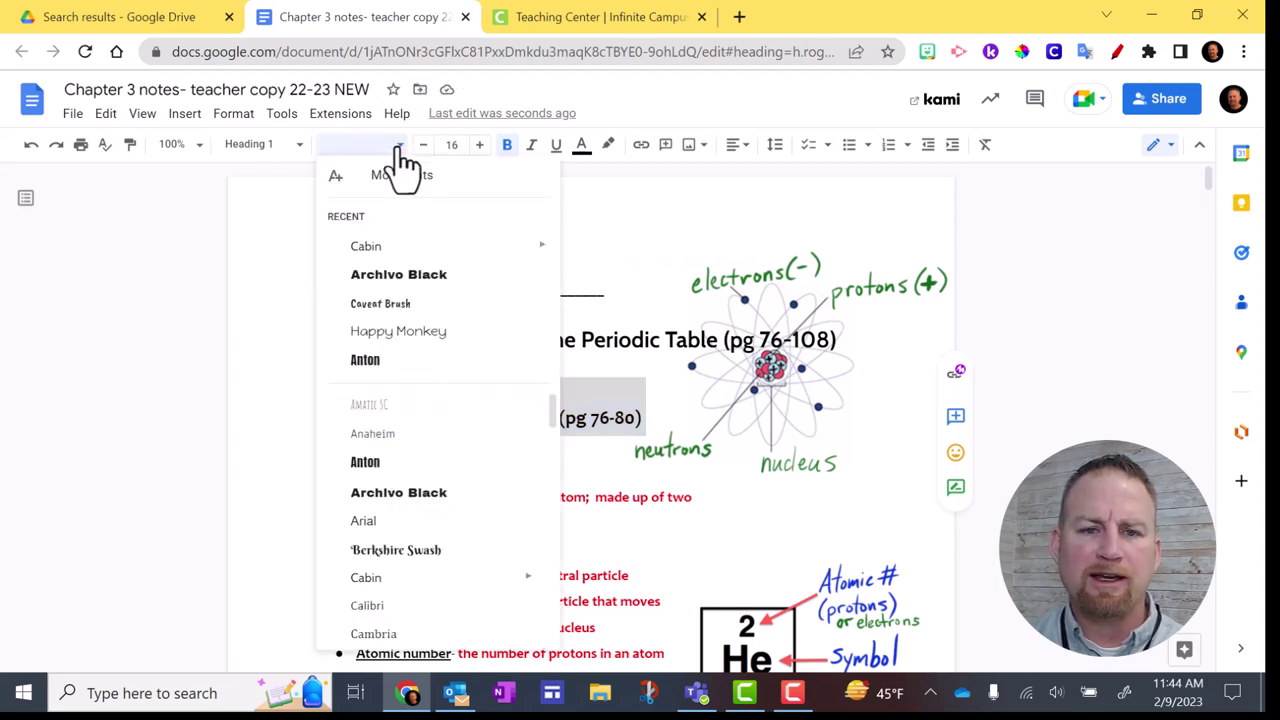
pyautogui.click(381, 249)
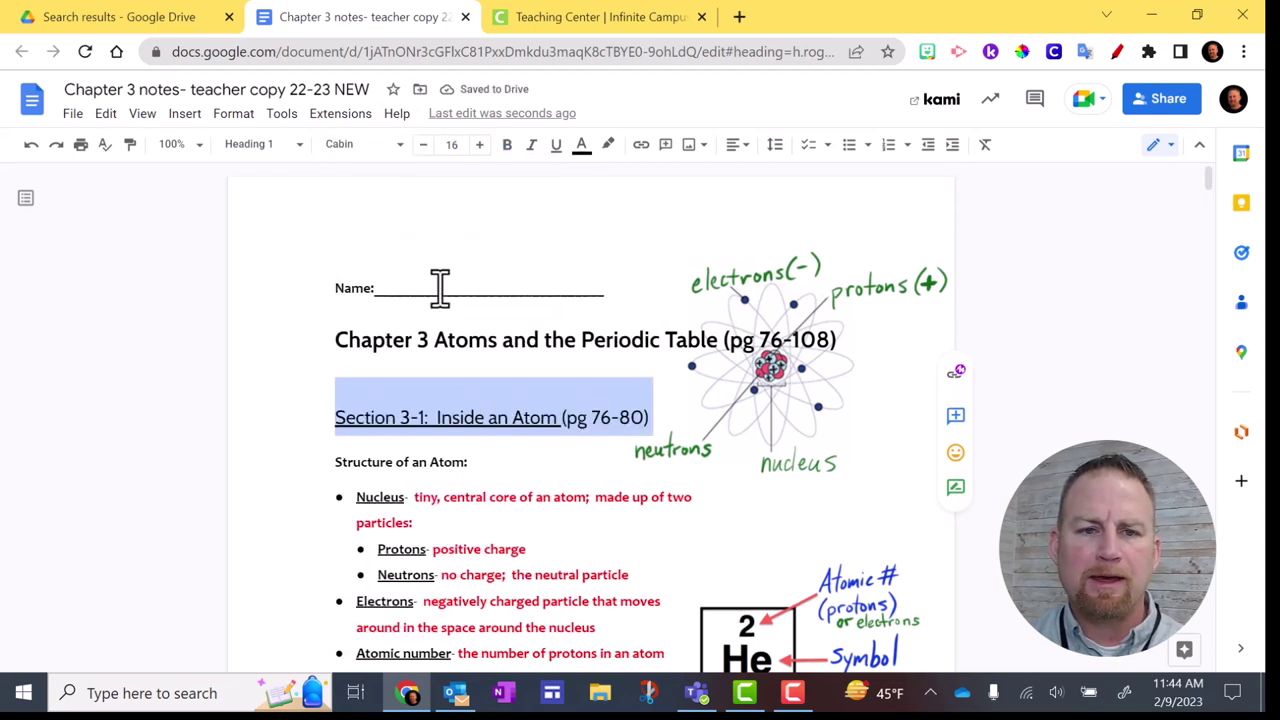
# Step: Update the Heading 1 style to match the formatting of the Section 3-1 heading
pyautogui.click(294, 150)
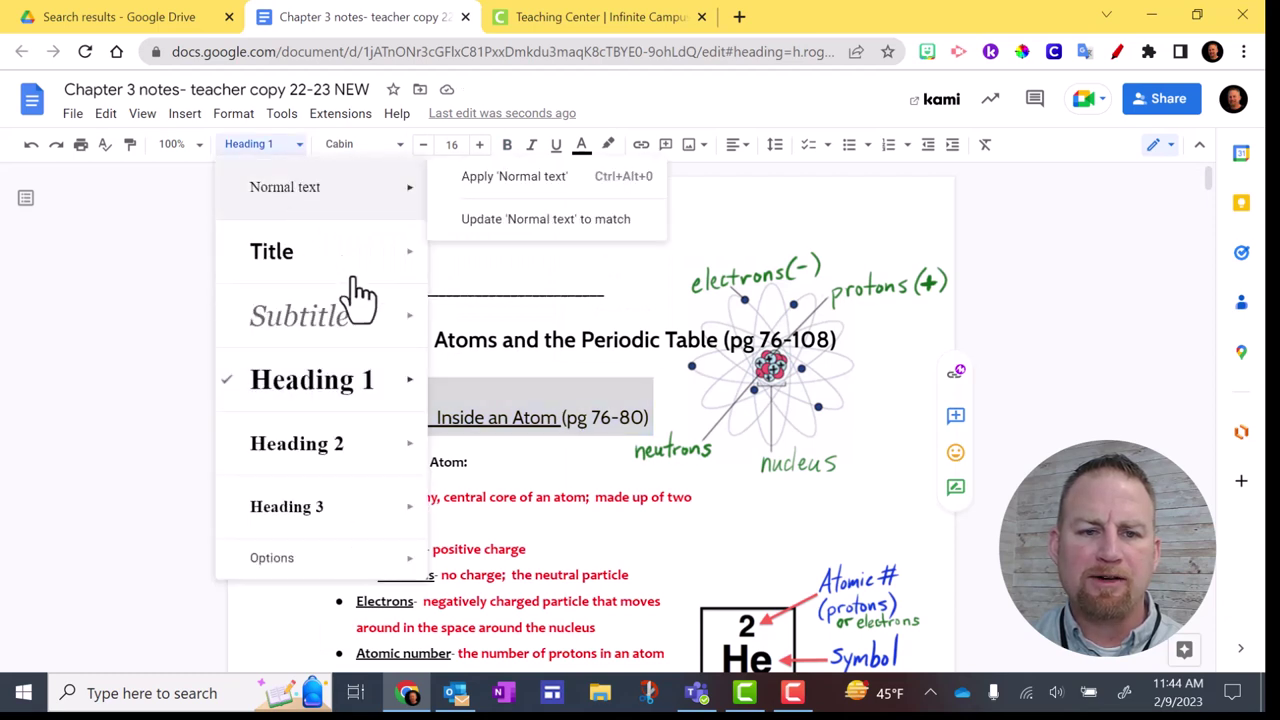
pyautogui.moveTo(409, 380)
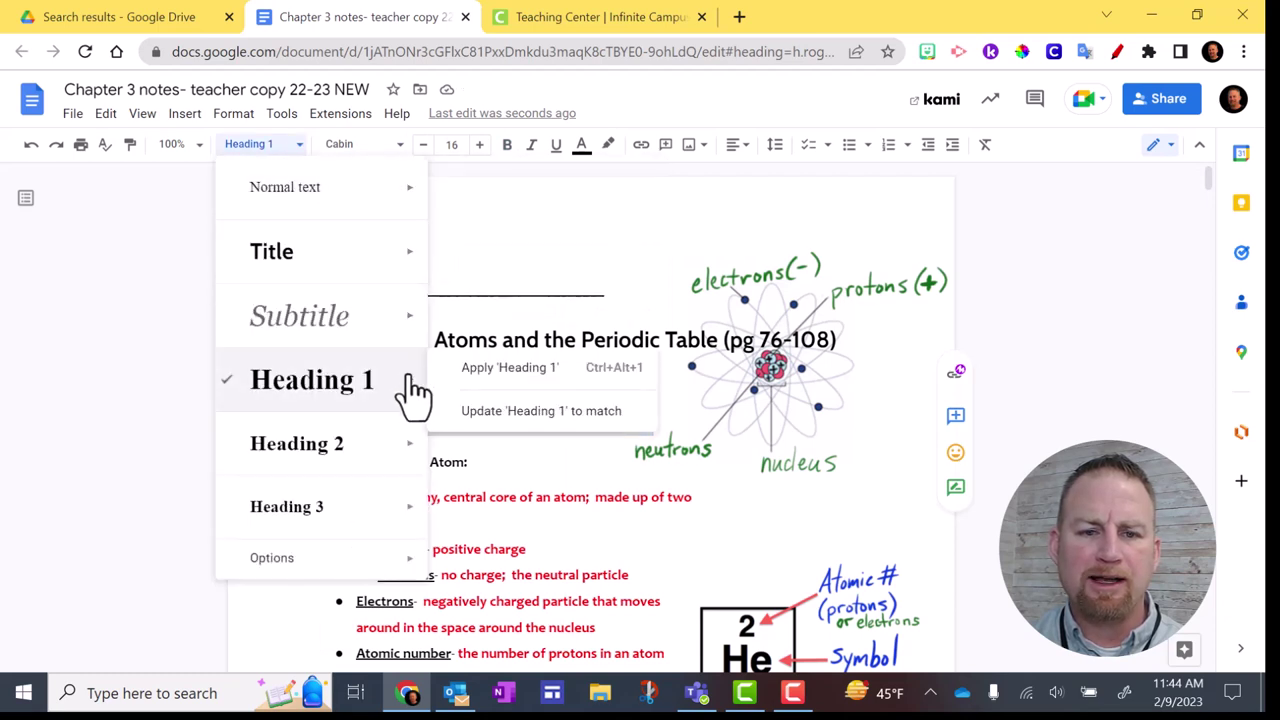
pyautogui.click(541, 420)
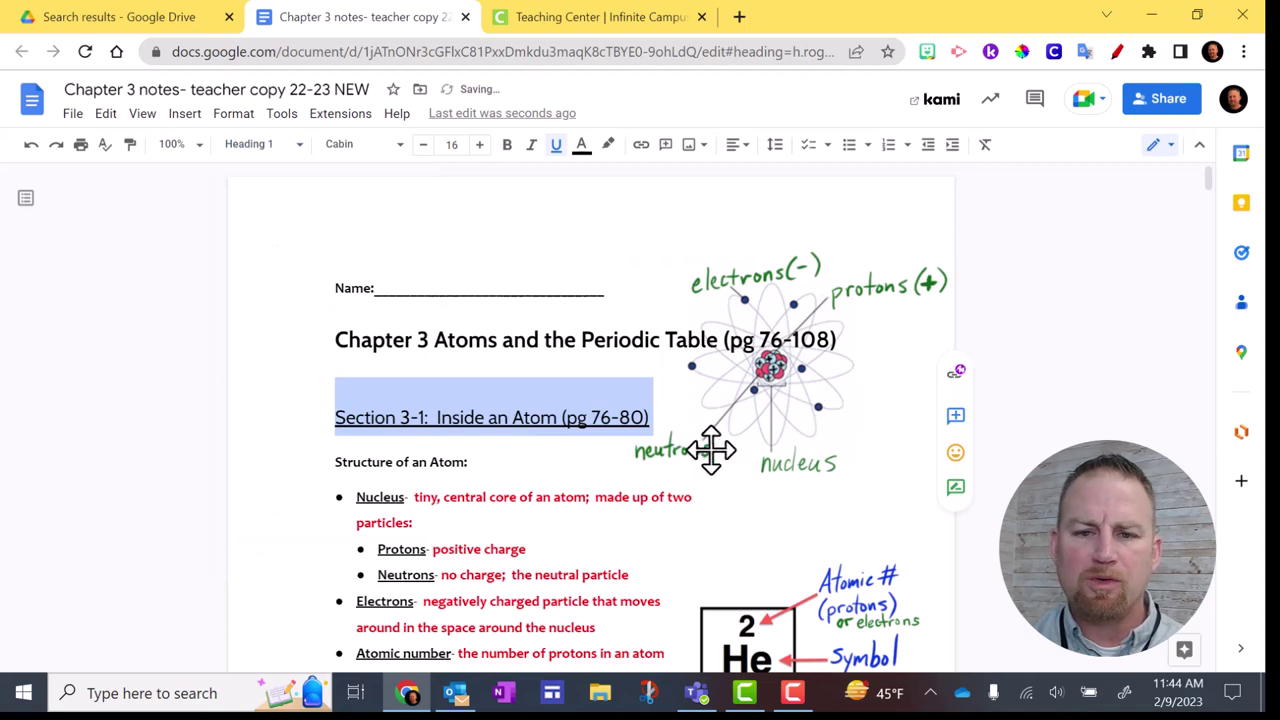
pyautogui.click(658, 258)
# Step: Apply the updated Heading 1 style to the "Section 3-2: Organizing the Elements (pg 81-88)" line
pyautogui.scroll(-2, 574, 380)
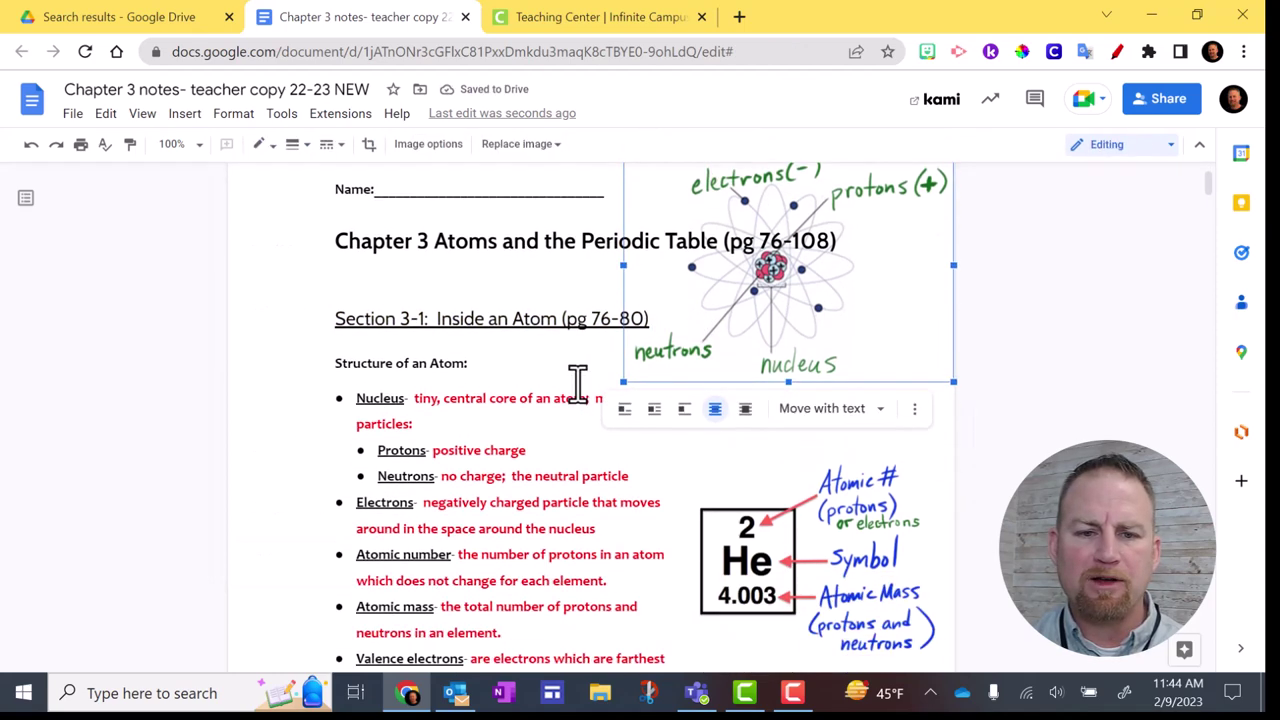
pyautogui.scroll(-9, 574, 380)
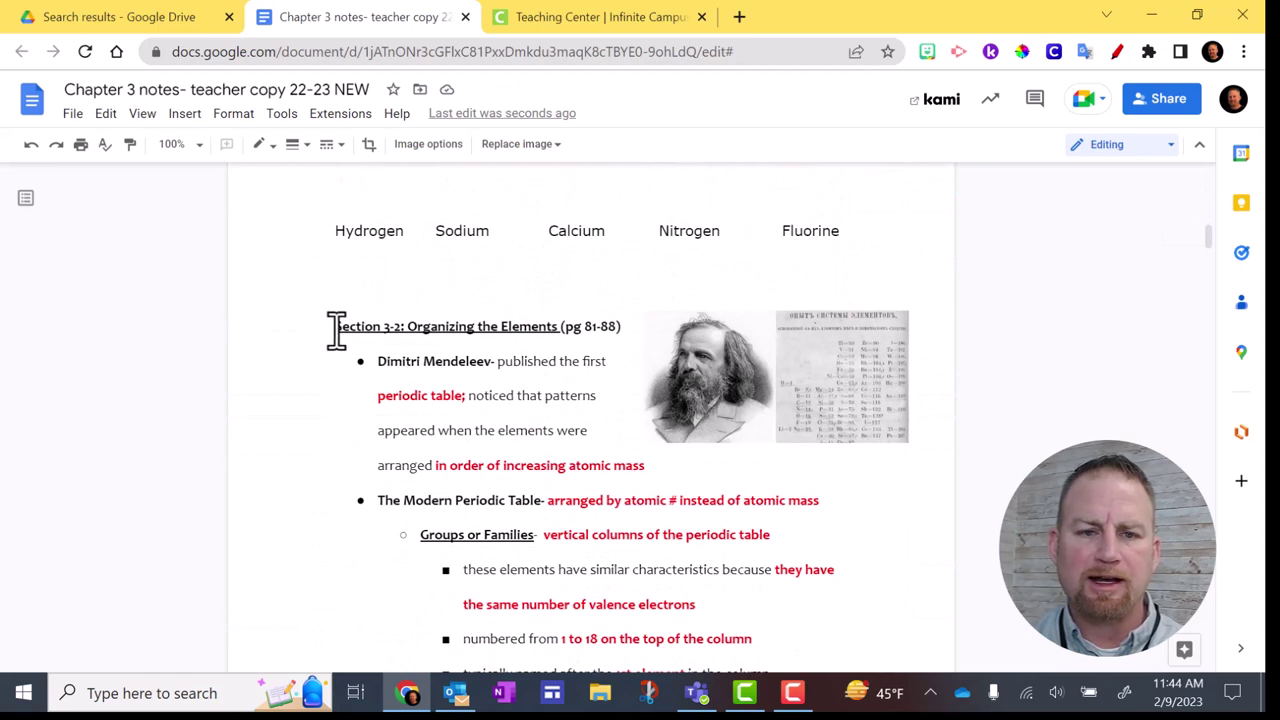
pyautogui.moveTo(336, 330); pyautogui.dragTo(634, 323)
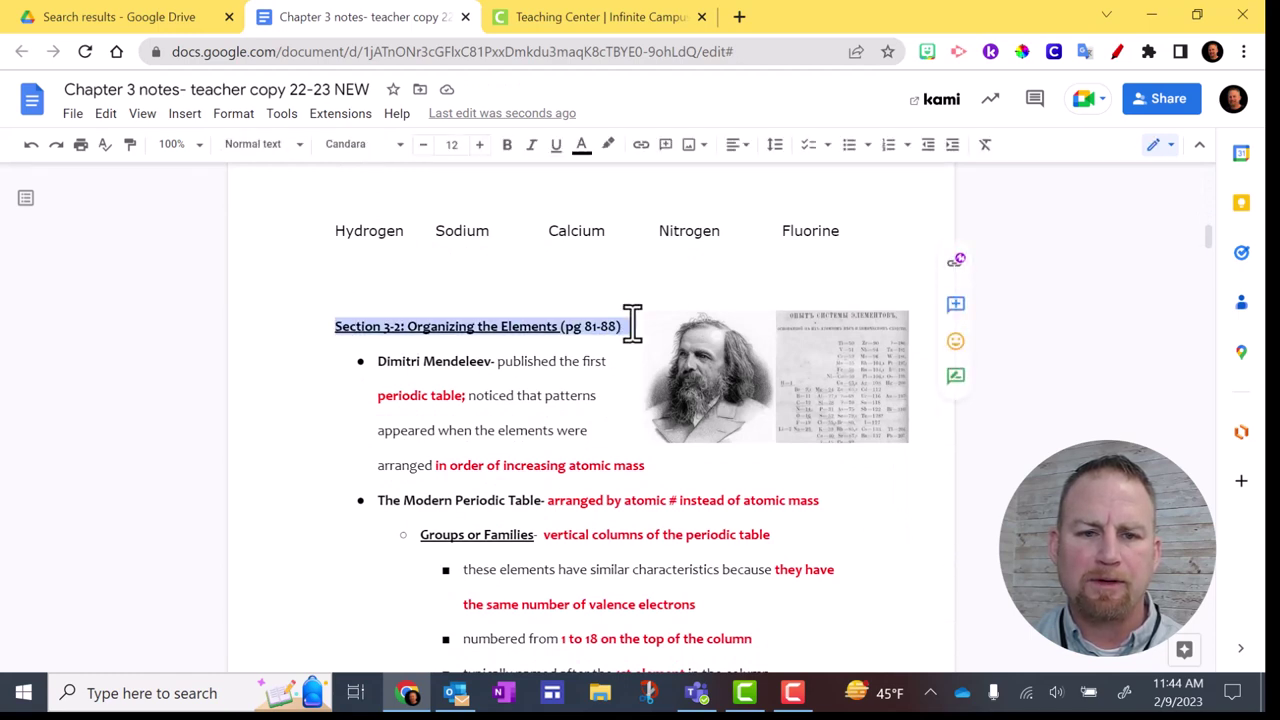
pyautogui.click(300, 150)
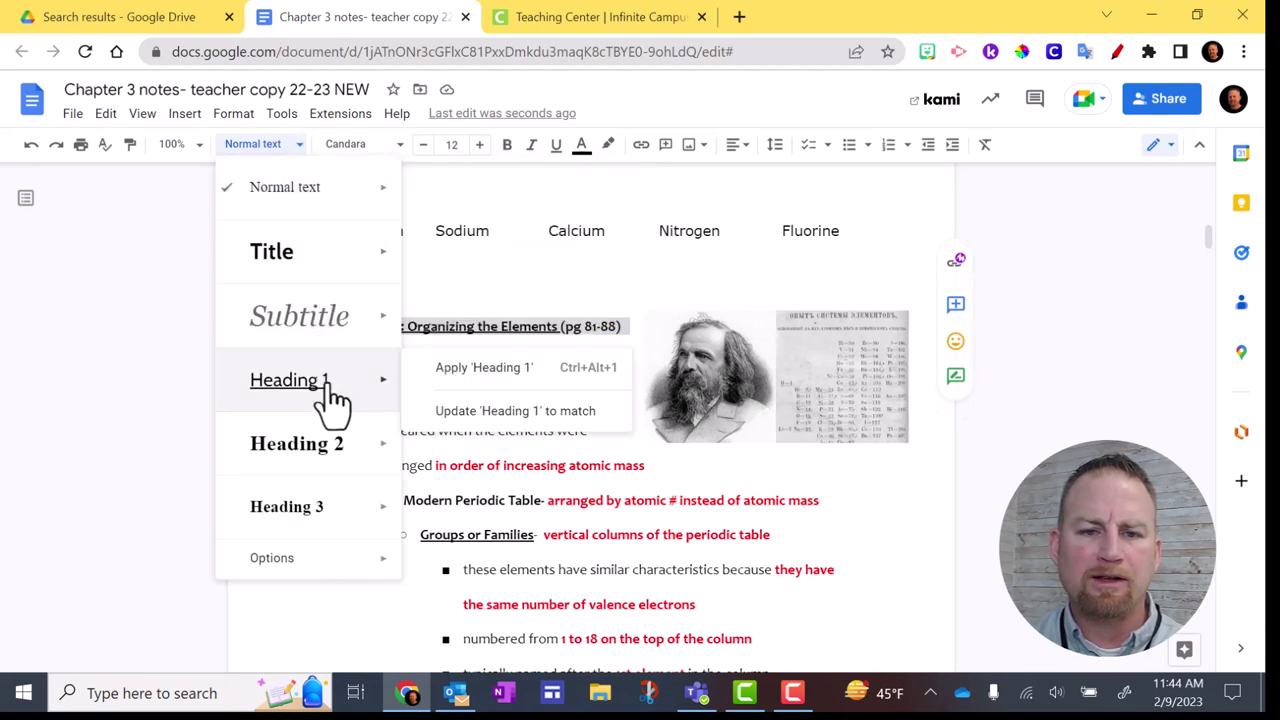
pyautogui.click(502, 378)
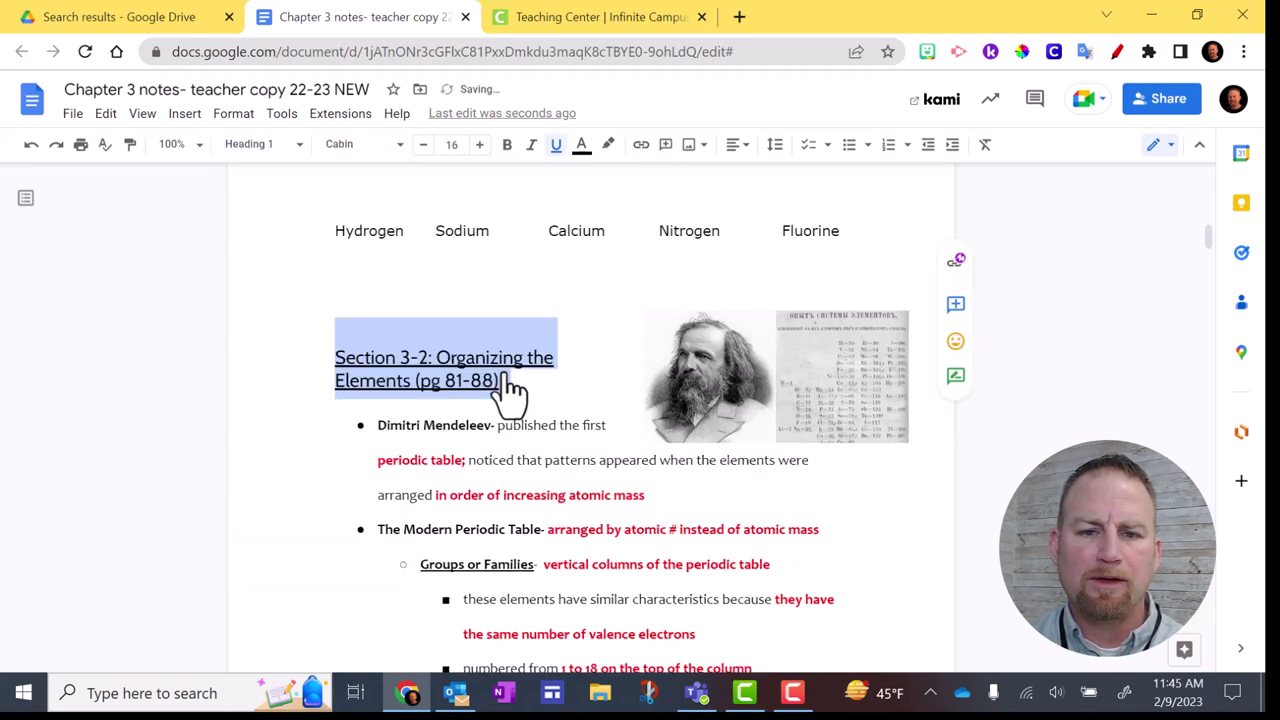
pyautogui.scroll(10, 611, 318)
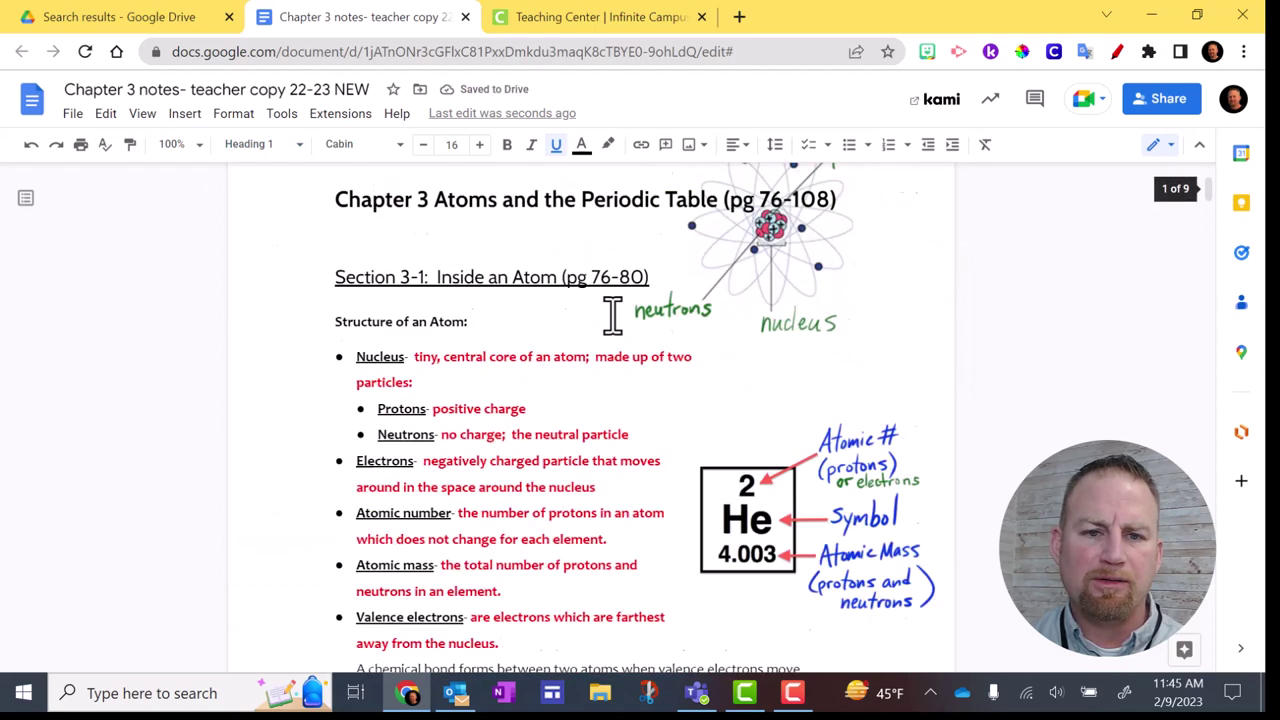
pyautogui.scroll(1, 611, 318)
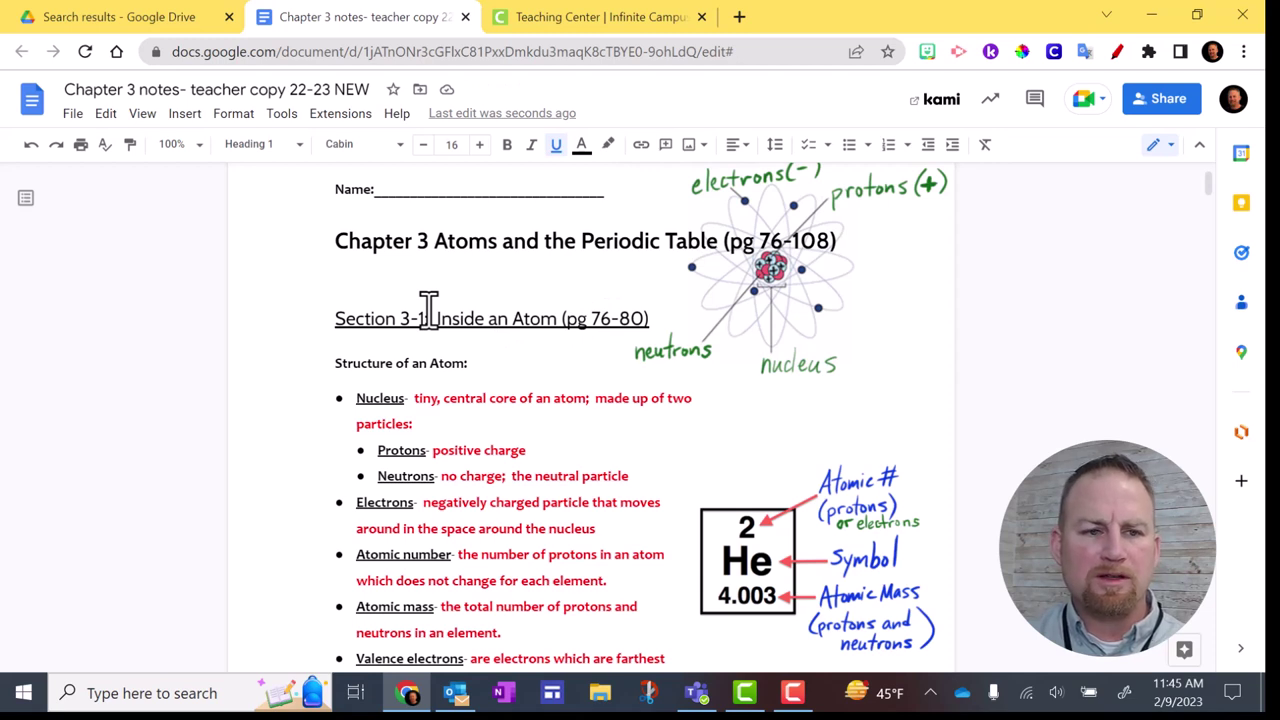
# Step: Show the document outline and go to the Section 3-2 heading through it
pyautogui.click(26, 200)
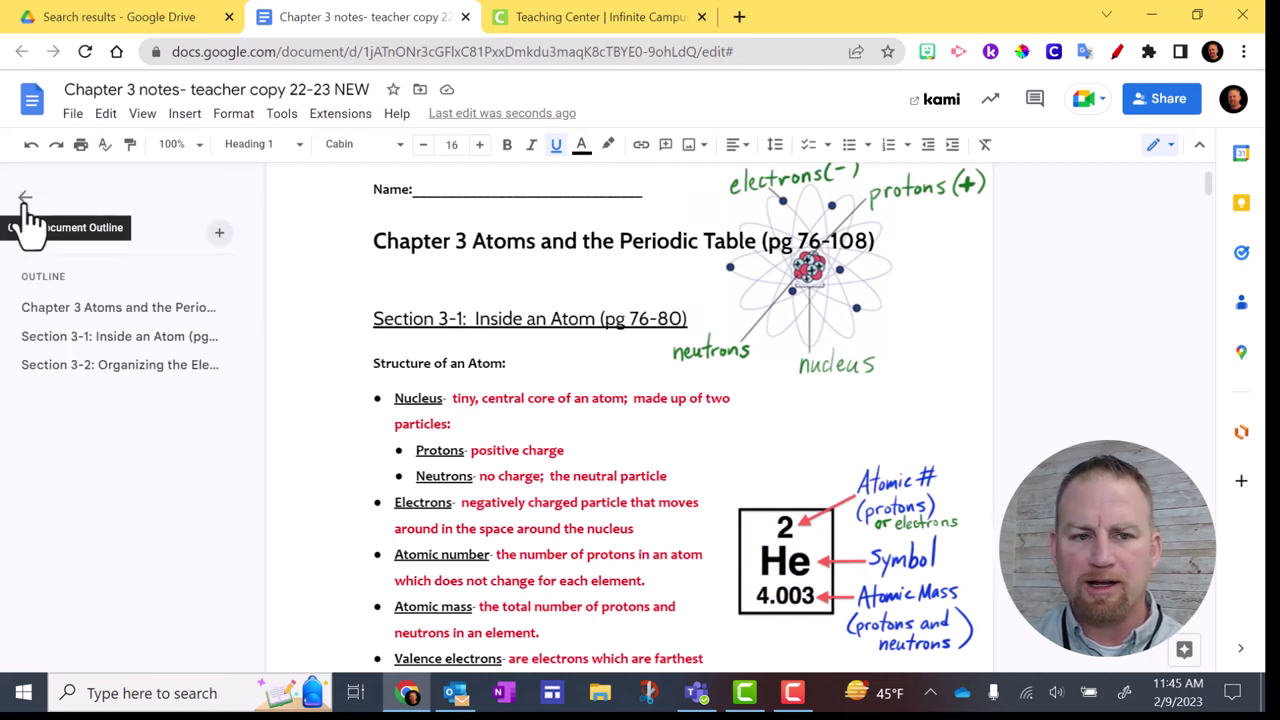
pyautogui.click(115, 370)
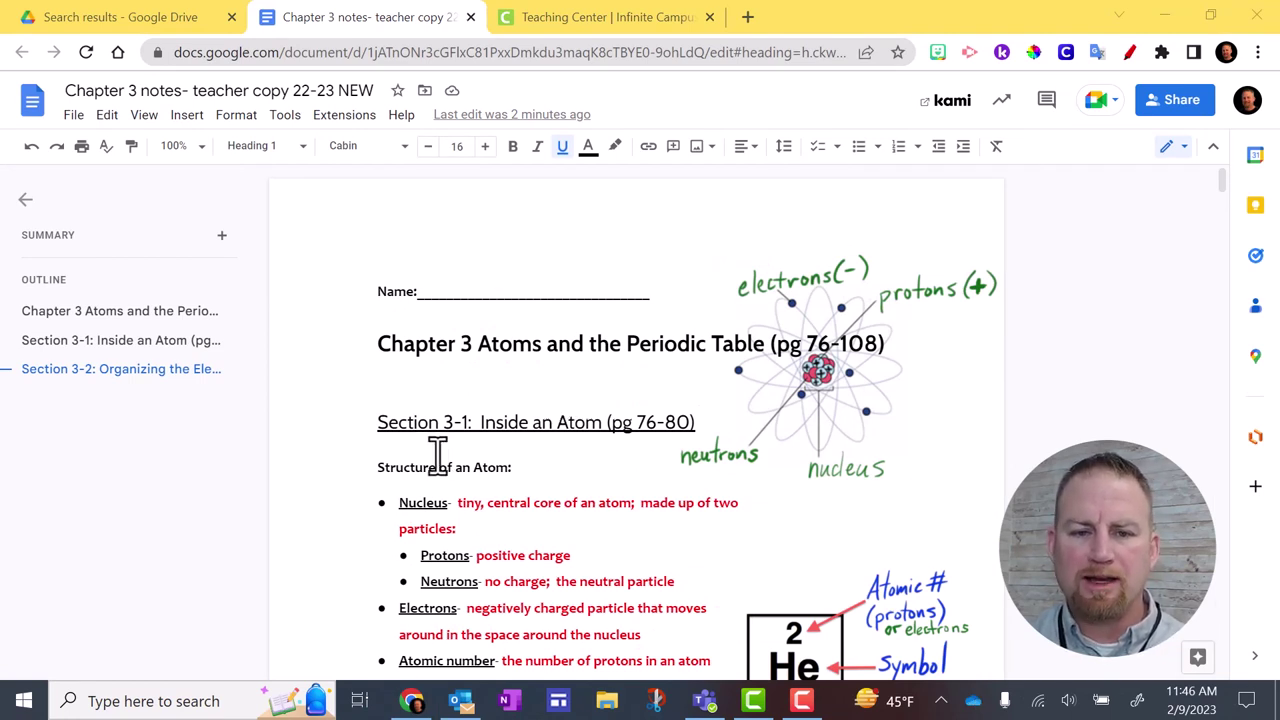
# Step: Apply the Heading 2 style to the "Structure of an Atom:" line under Section 3-1
pyautogui.moveTo(376, 467); pyautogui.dragTo(517, 470)
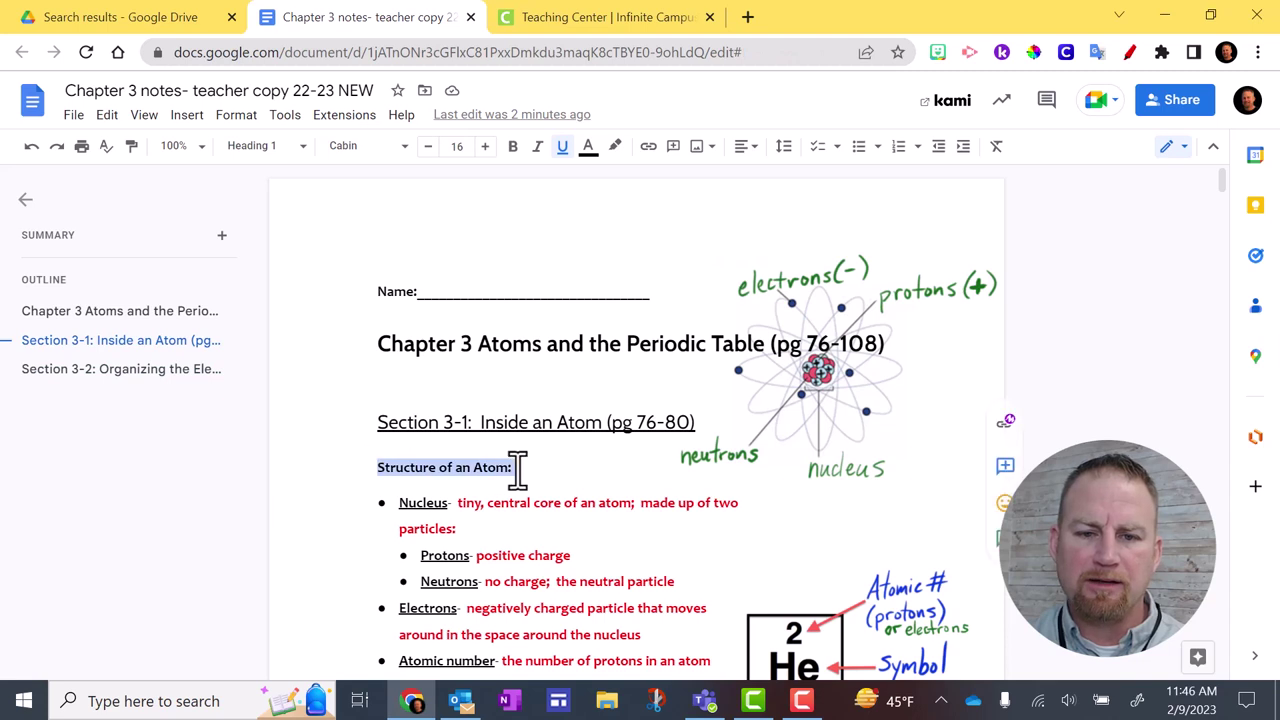
pyautogui.click(305, 147)
pyautogui.moveTo(318, 462)
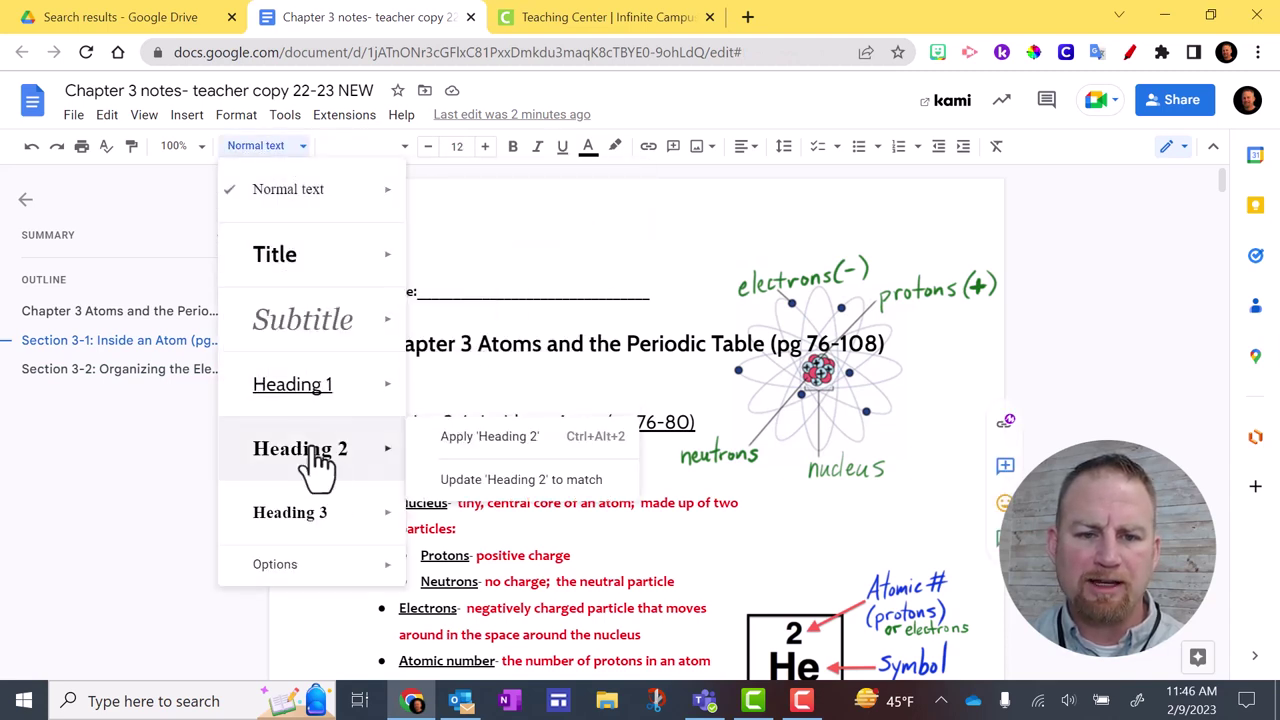
pyautogui.click(488, 437)
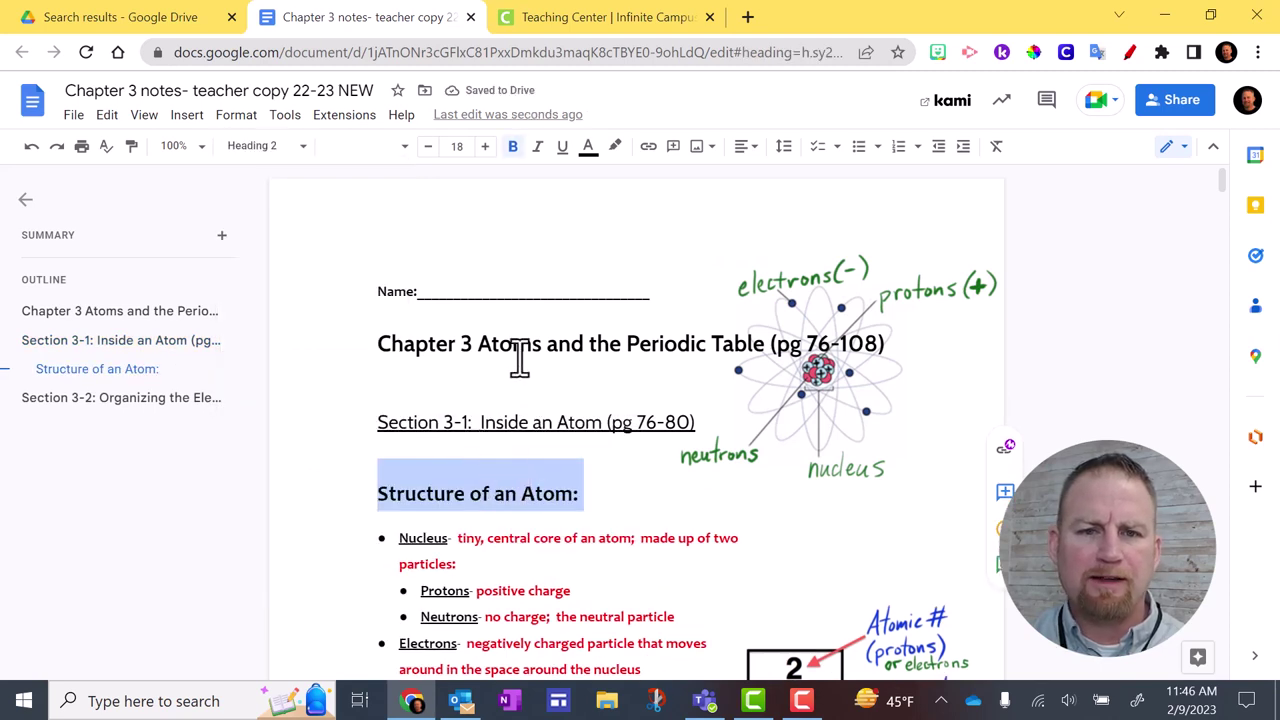
# Step: Reduce the "Structure of an Atom:" heading's font size to 14 and change its font to Cabin
pyautogui.click(429, 153)
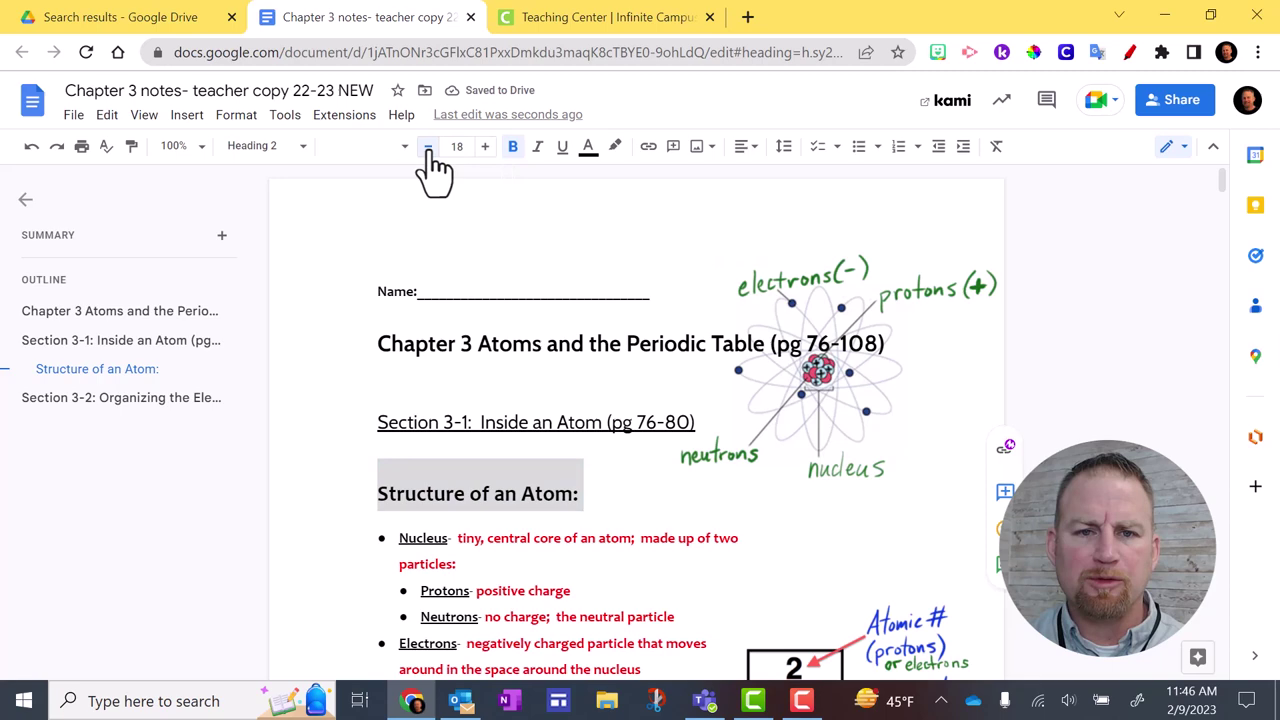
pyautogui.click(429, 153)
pyautogui.click(429, 153)
pyautogui.click(429, 153)
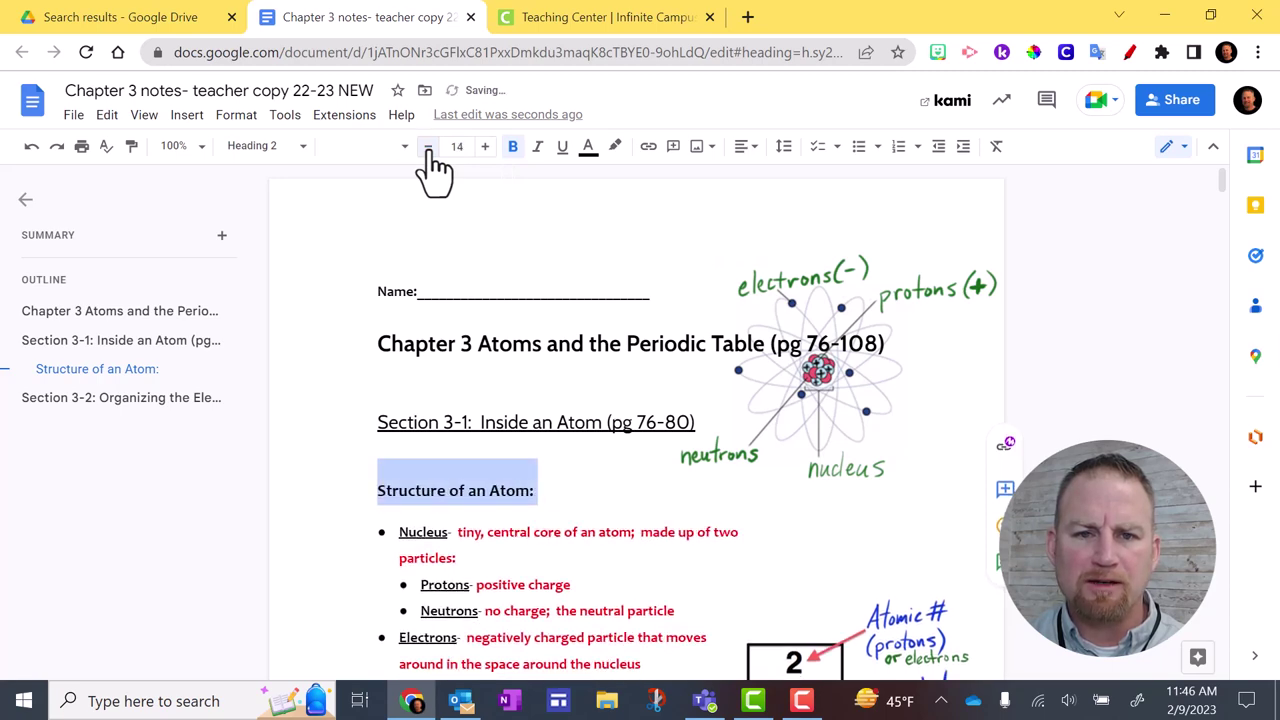
pyautogui.click(398, 146)
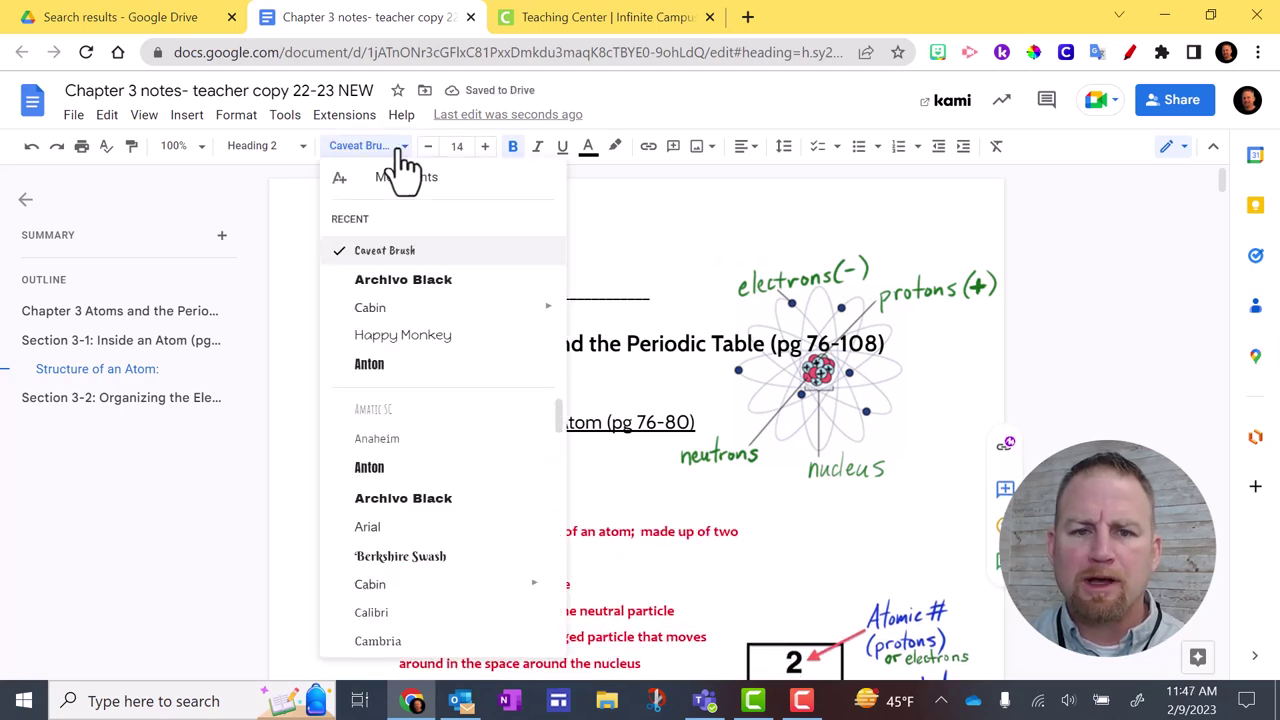
pyautogui.click(383, 309)
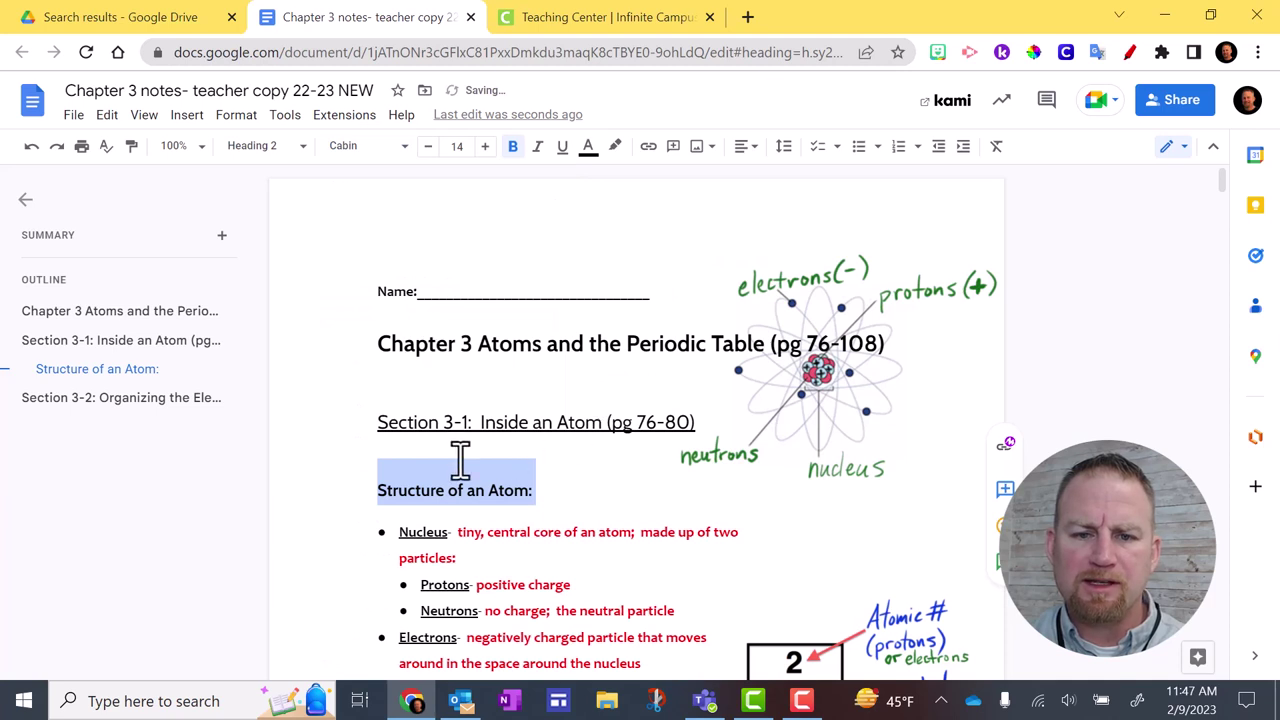
# Step: Update the Heading 2 style to match the formatting of the "Structure of an Atom:" heading
pyautogui.click(302, 155)
pyautogui.moveTo(362, 450)
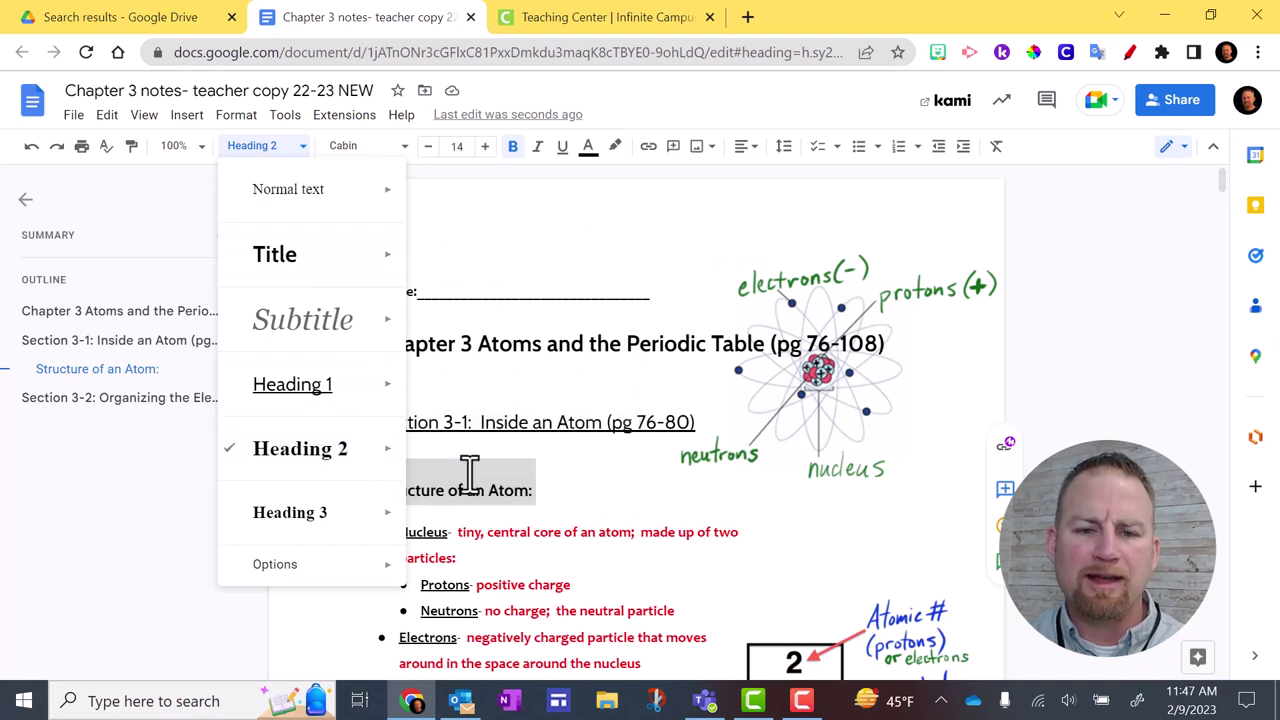
pyautogui.click(489, 480)
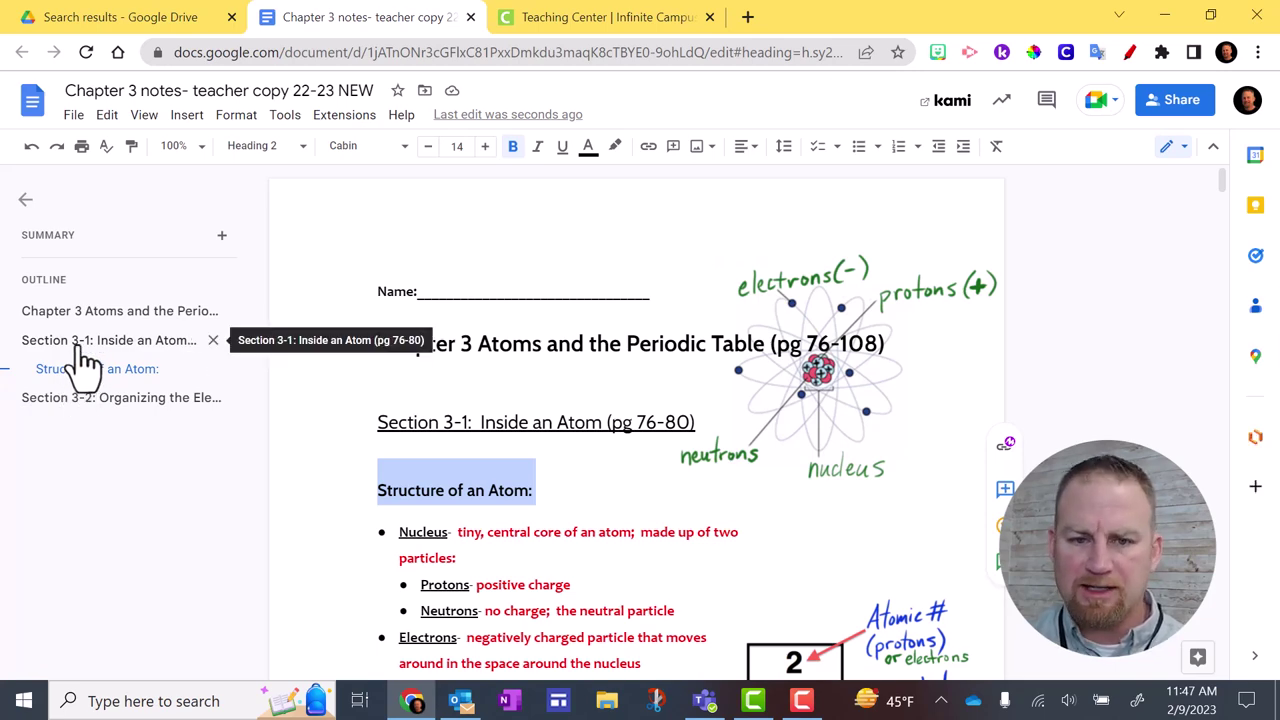
# Step: Apply the Heading 1 style to the "Section 3-3: Metals (pg 89-97)" line
pyautogui.click(90, 397)
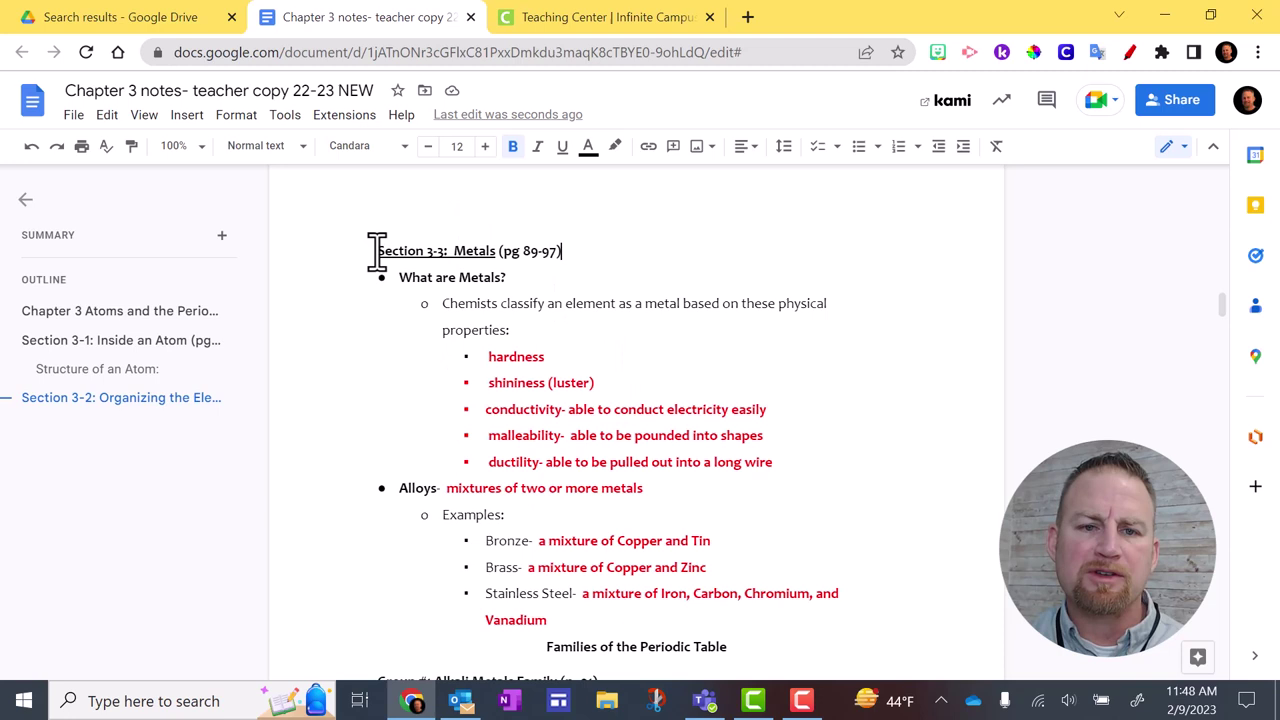
pyautogui.moveTo(375, 251); pyautogui.dragTo(563, 251)
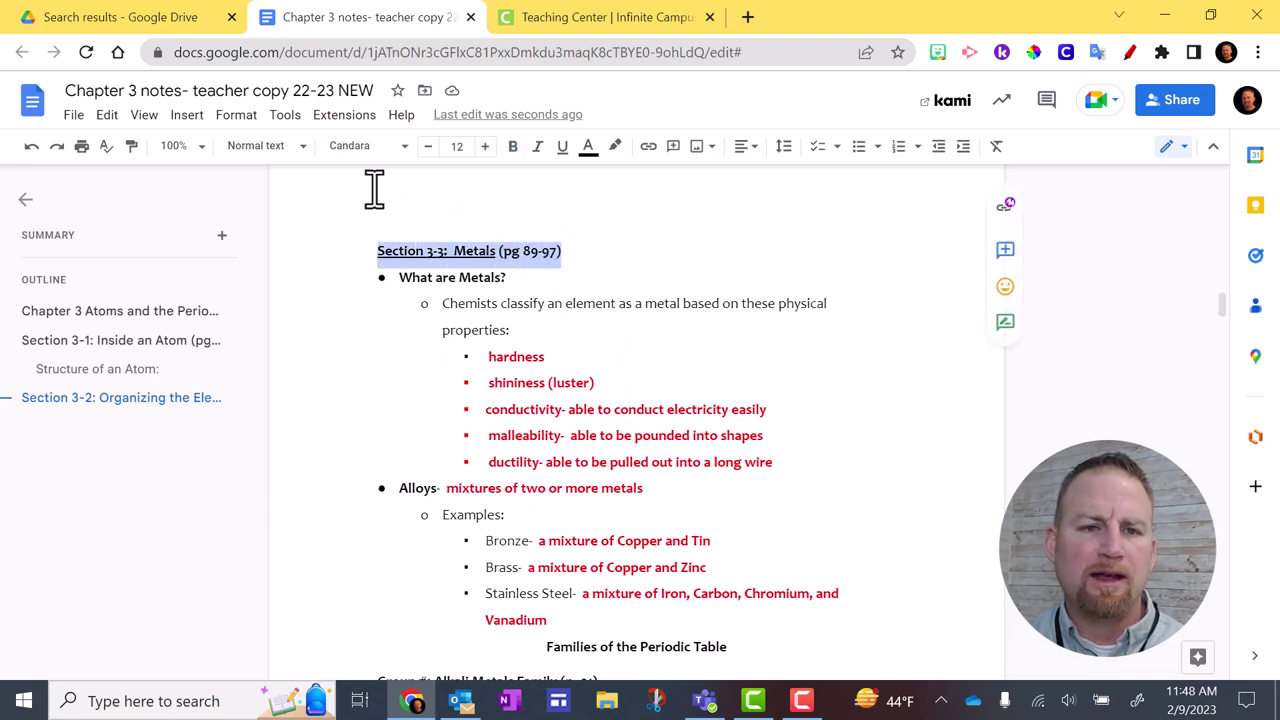
pyautogui.click(305, 152)
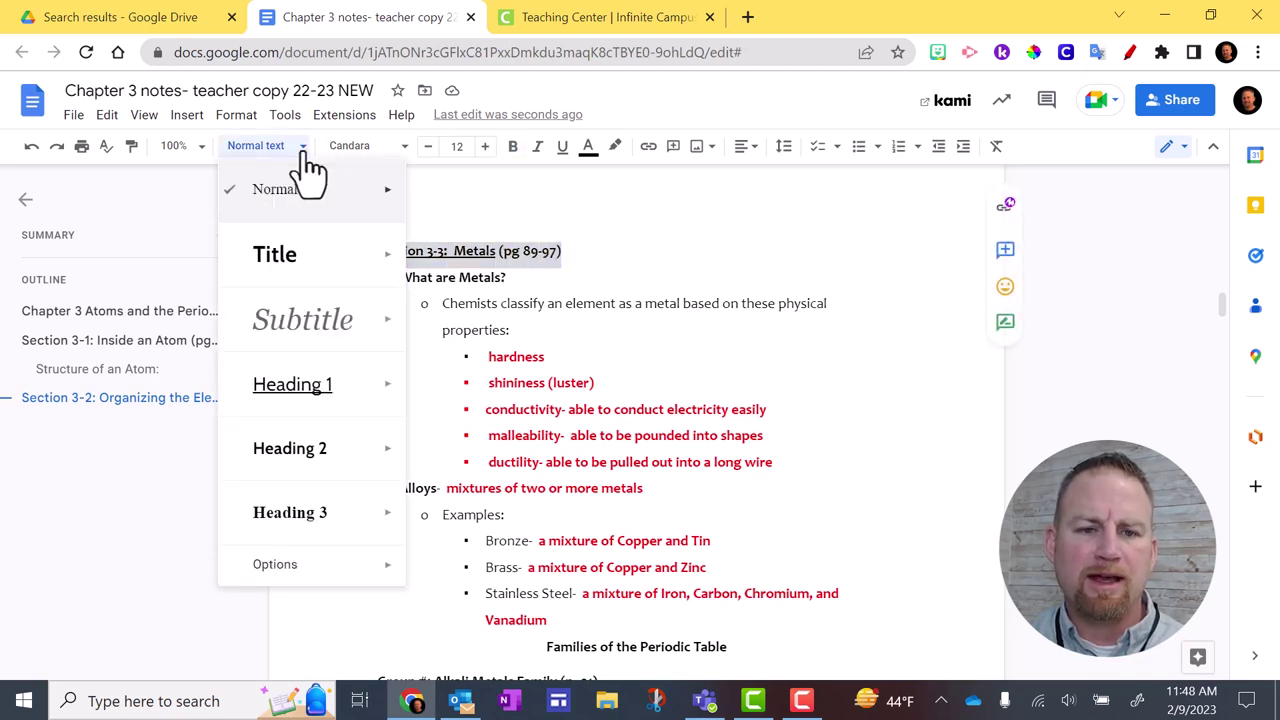
pyautogui.click(329, 407)
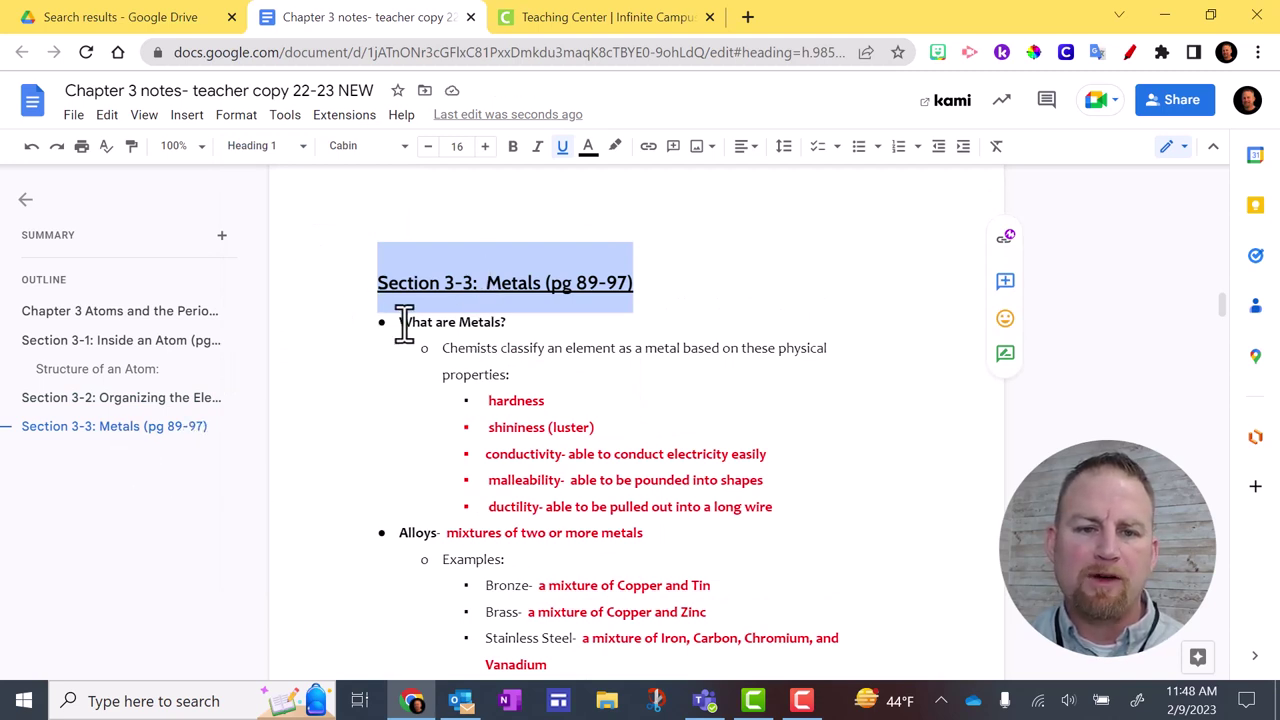
# Step: Apply the Heading 2 style to the "What are Metals?" line in Section 3-3
pyautogui.moveTo(400, 322); pyautogui.dragTo(537, 318)
pyautogui.click(302, 148)
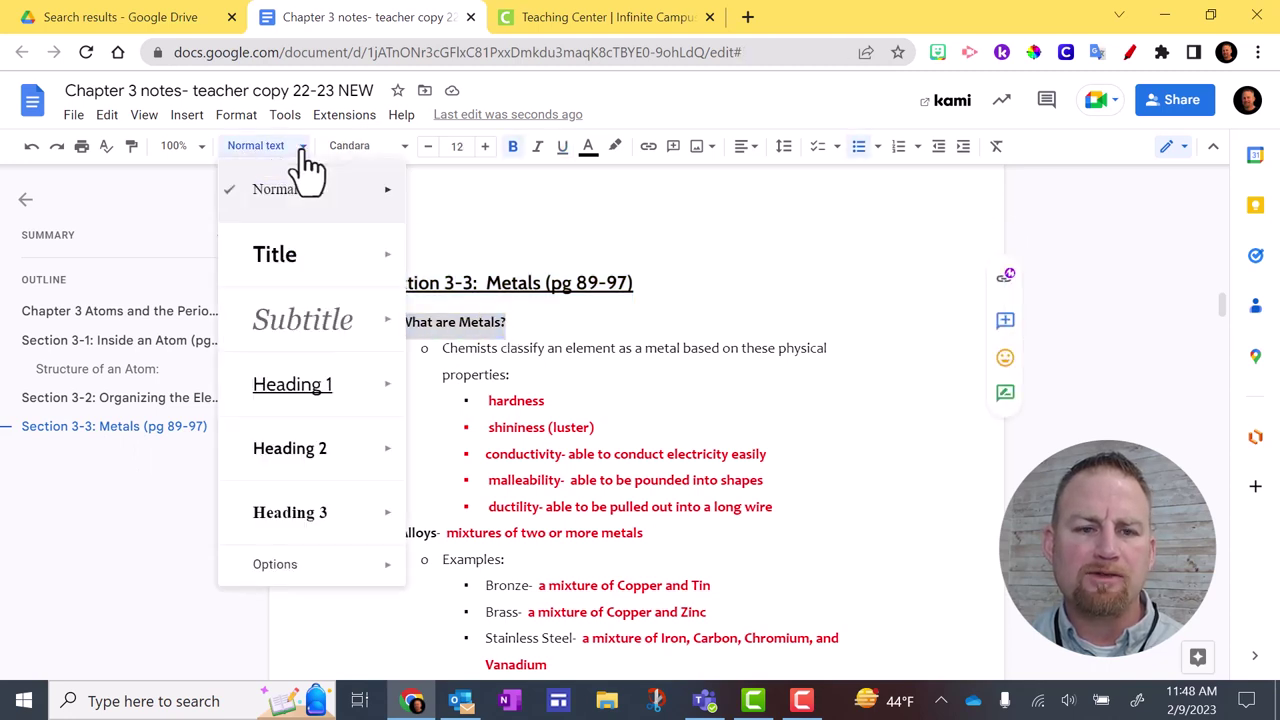
pyautogui.click(303, 455)
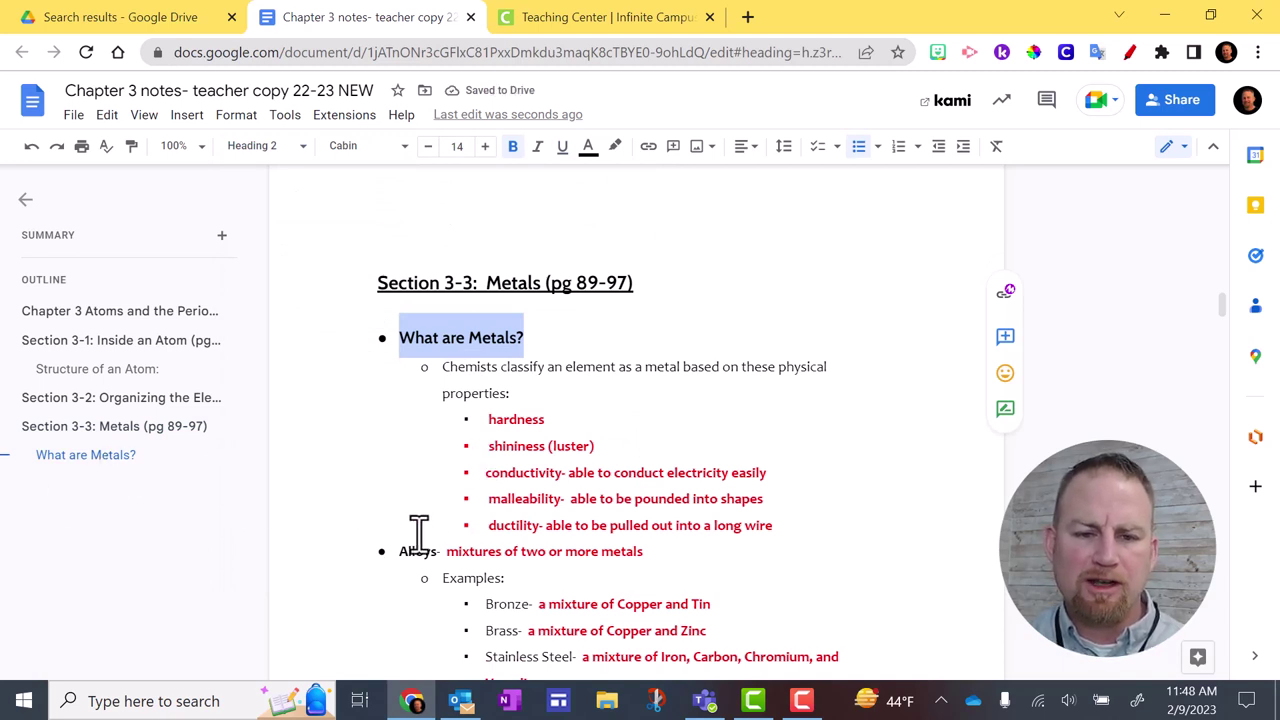
# Step: Apply the Heading 2 style to the "Group #1 Alkali Metals Family (p. 91)" and "Group #2 Alkaline Earth Metals" lines
pyautogui.scroll(-3, 449, 531)
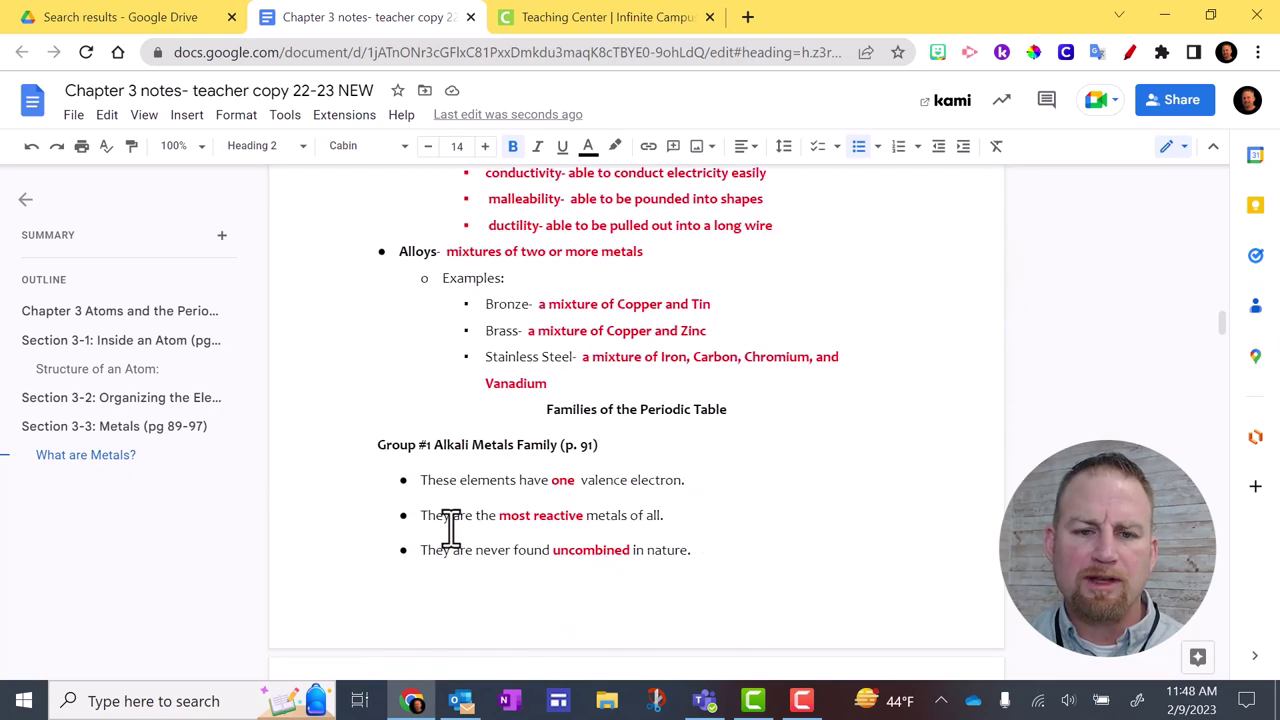
pyautogui.moveTo(379, 447); pyautogui.dragTo(603, 444)
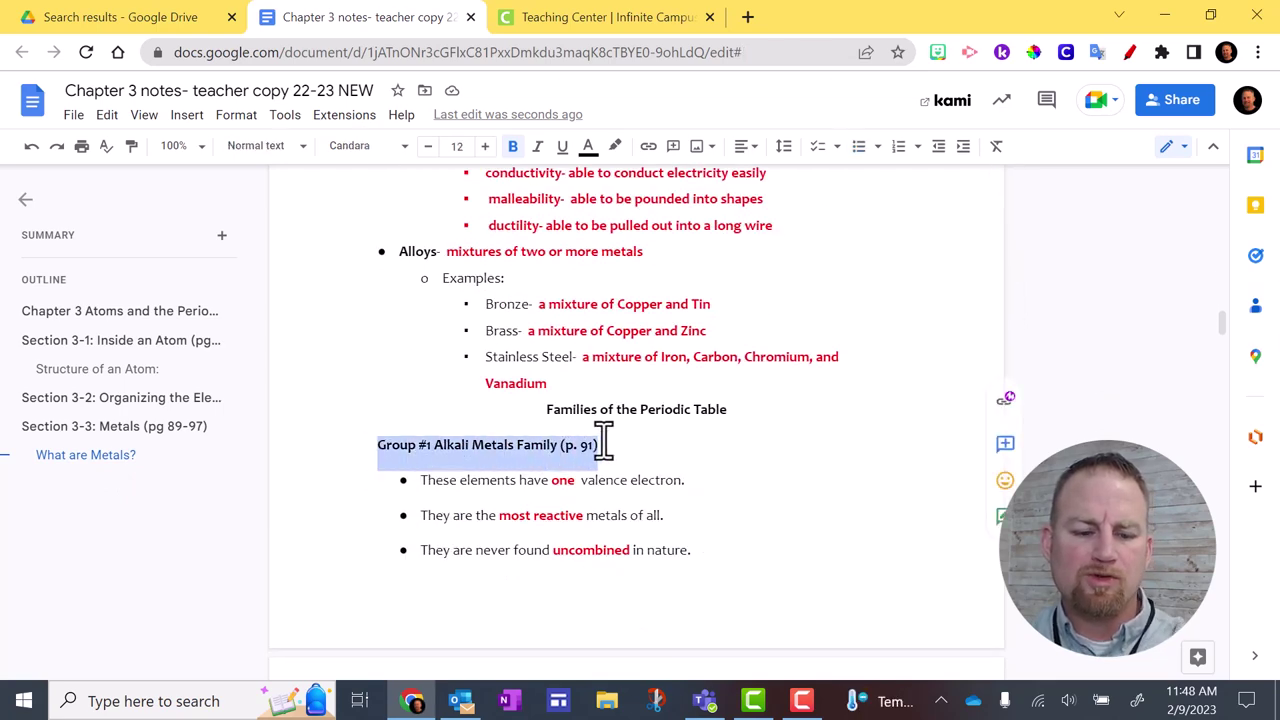
pyautogui.hotkey('ctrl', 'alt', '2')
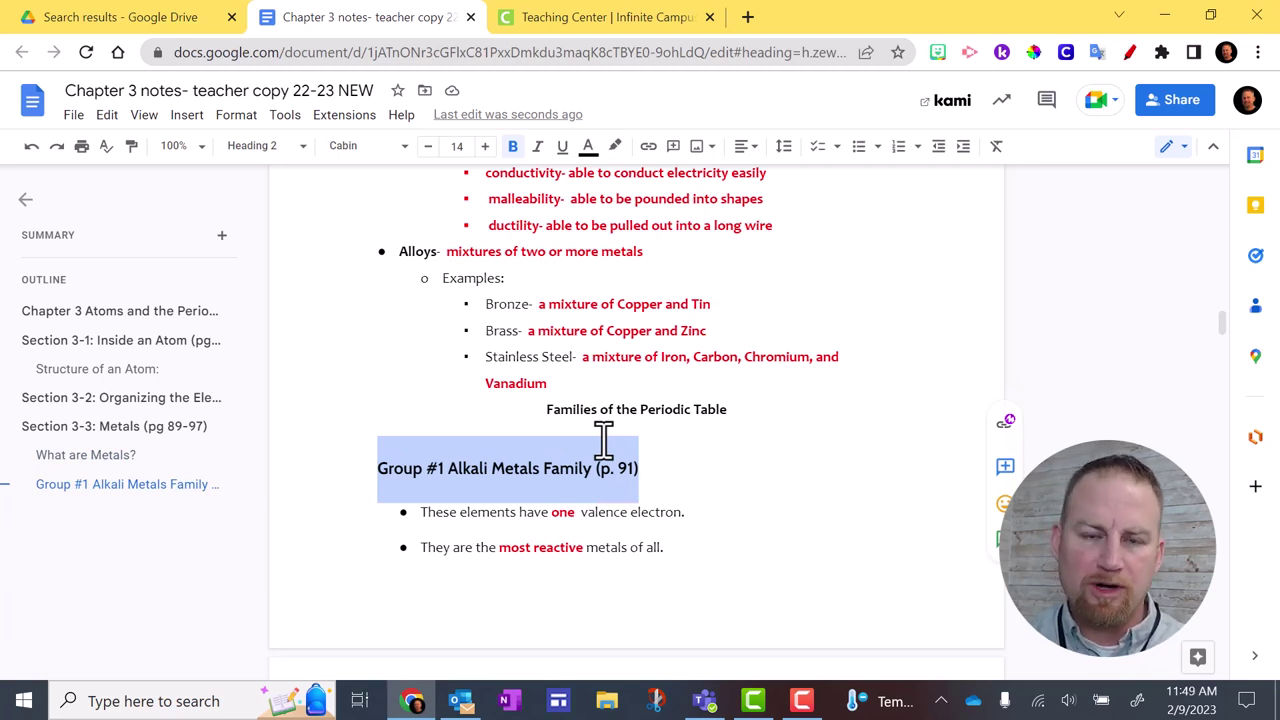
pyautogui.scroll(-10, 603, 440)
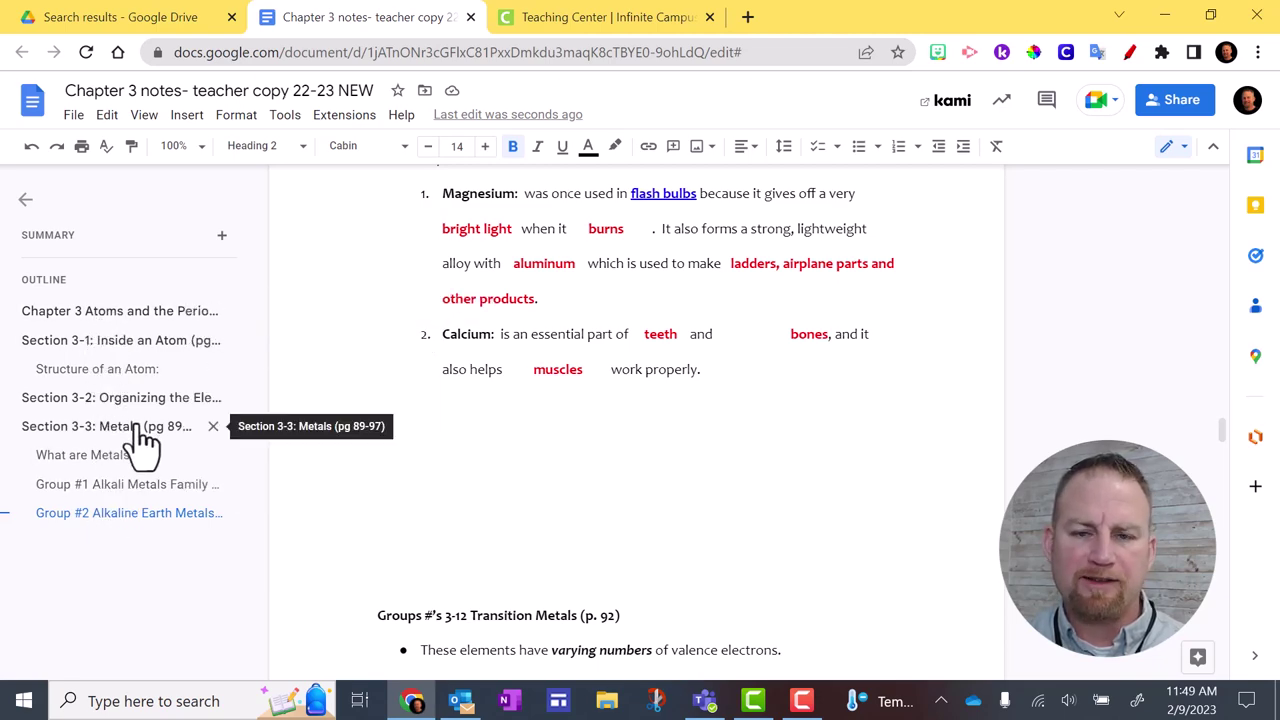
# Step: Shrink the atom diagram on the first page and place it beside the Section 3-1 heading, clear of the chapter title
pyautogui.scroll(20, 571, 395)
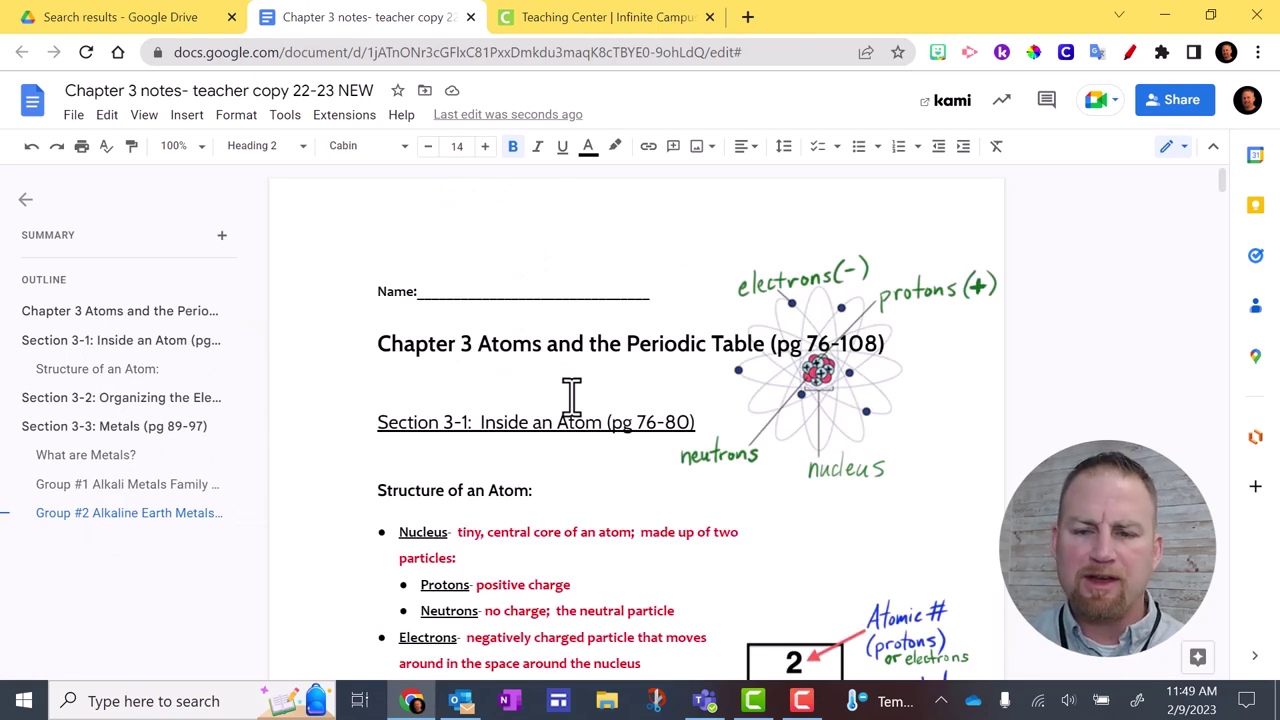
pyautogui.click(820, 395)
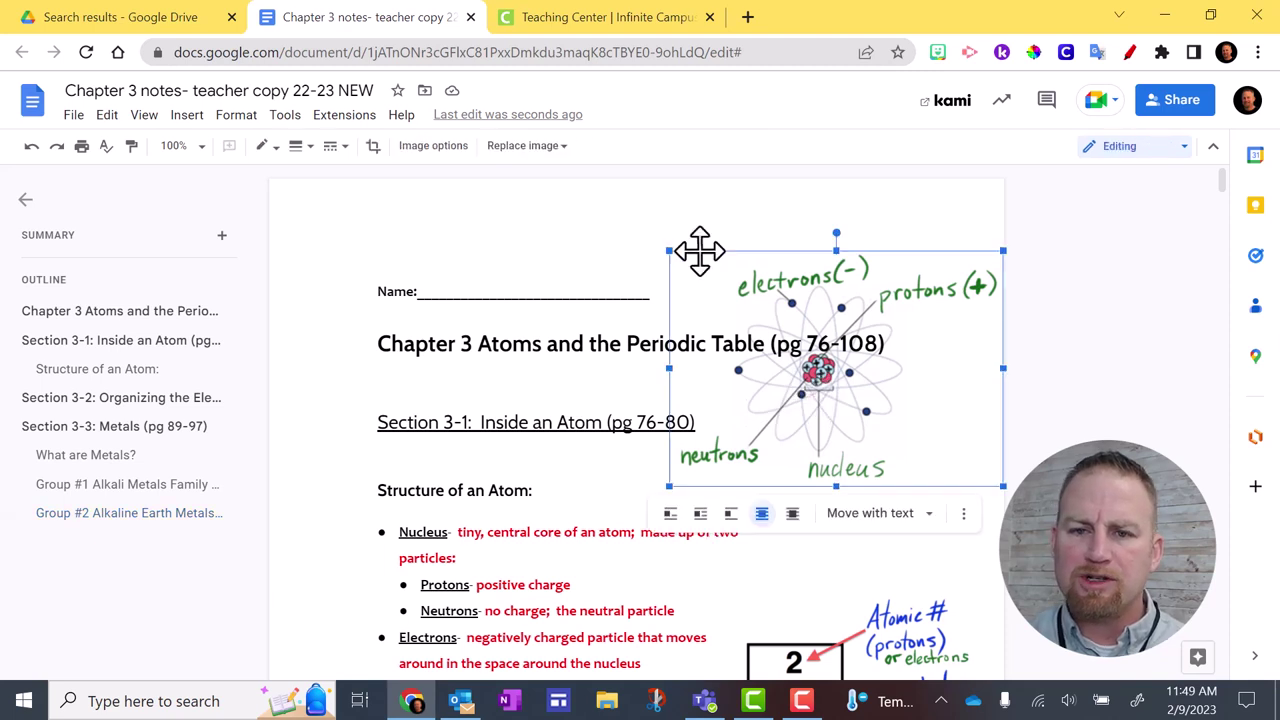
pyautogui.moveTo(666, 249); pyautogui.dragTo(894, 434)
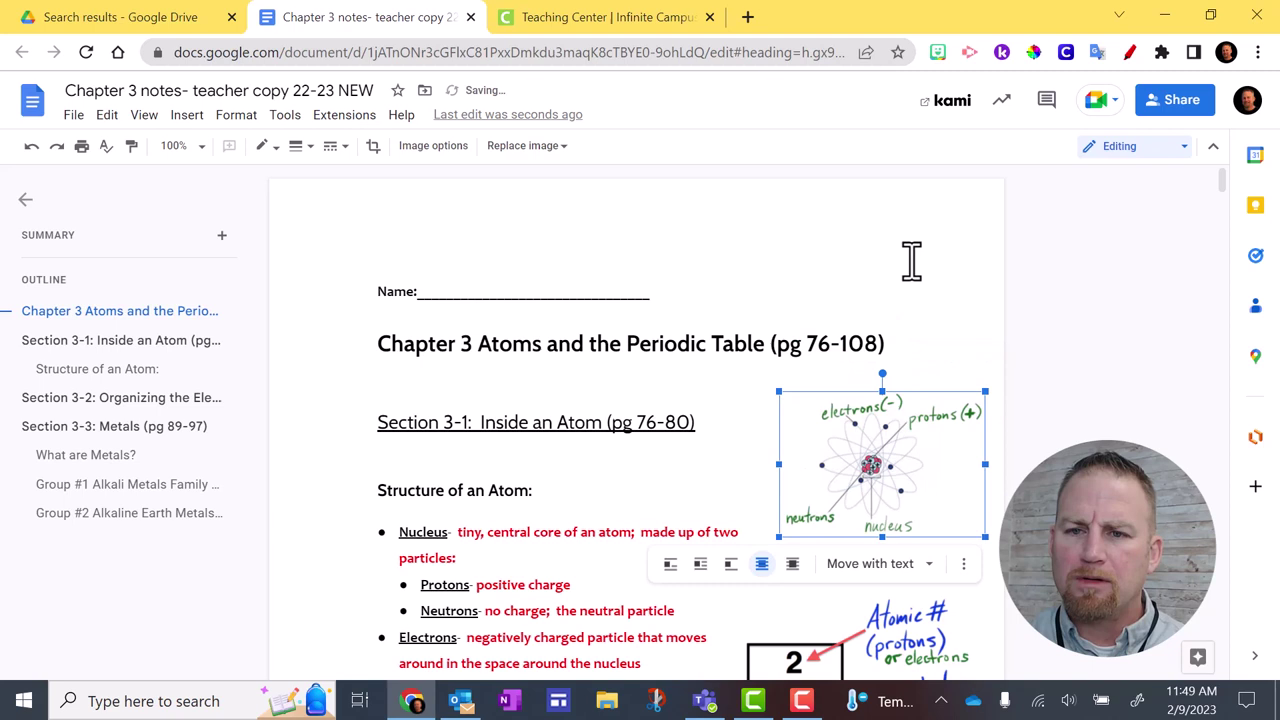
pyautogui.click(911, 261)
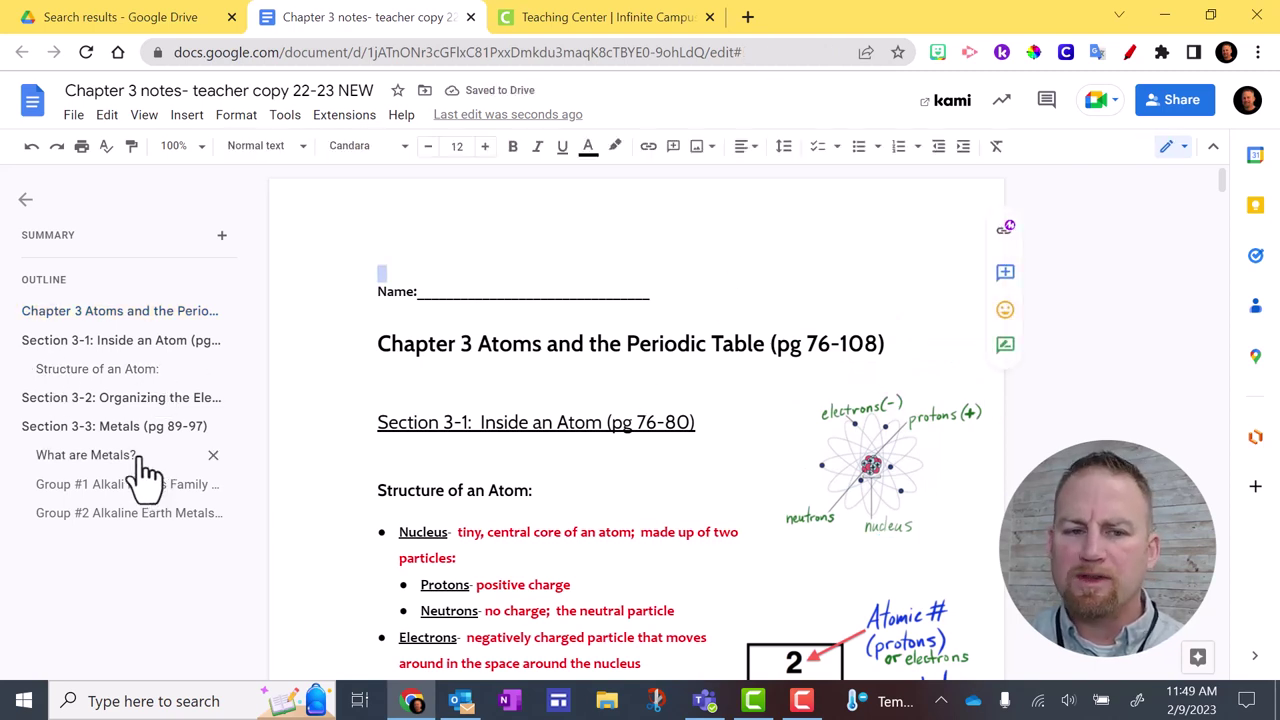
# Step: Go to the "What are Metals?" heading through the document outline
pyautogui.click(85, 455)
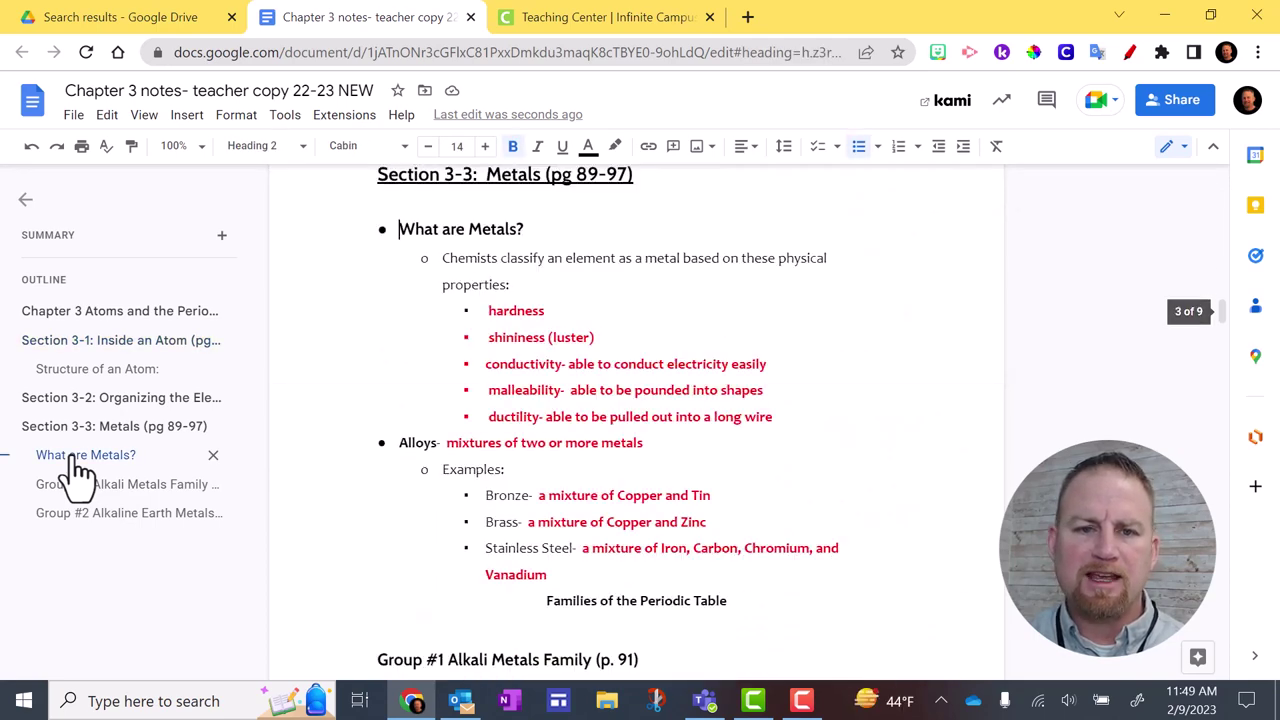